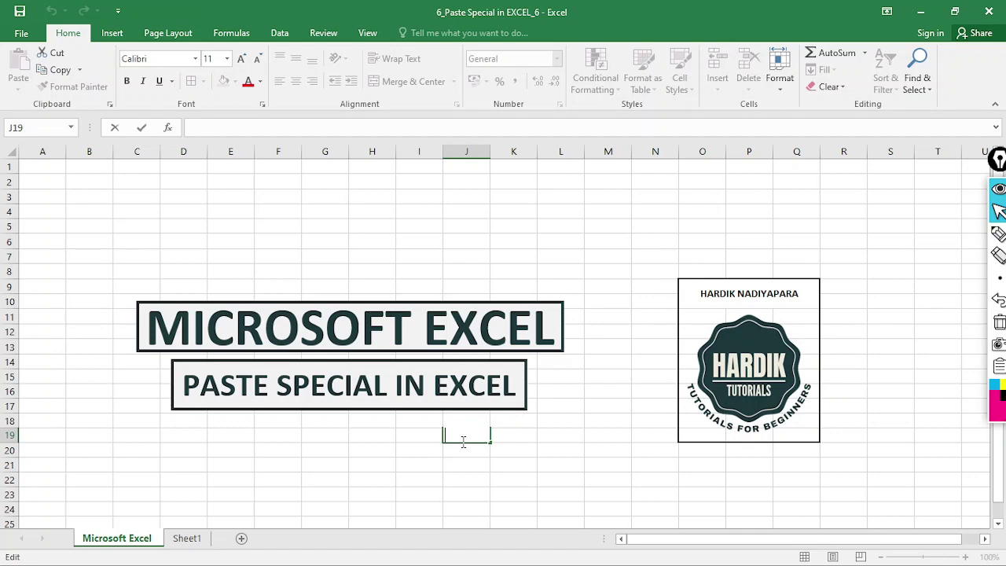
- Leave cell editing without changes so the Sheet1 student marks table is showing
{"action": "key", "text": "Escape"}
{"action": "left_click", "coordinate": [203, 540]}
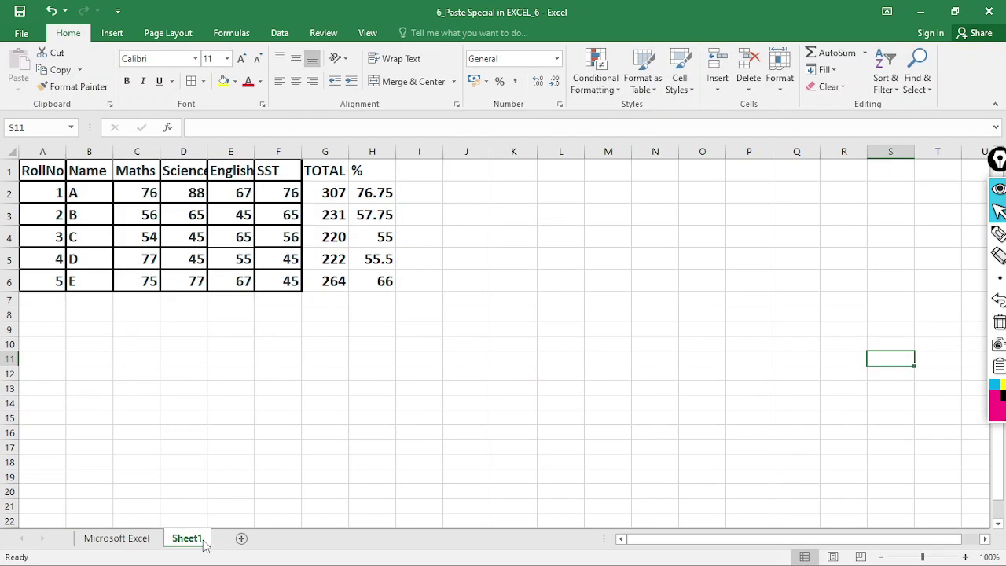
{"action": "left_click_drag", "start_coordinate": [49, 173], "coordinate": [61, 278]}
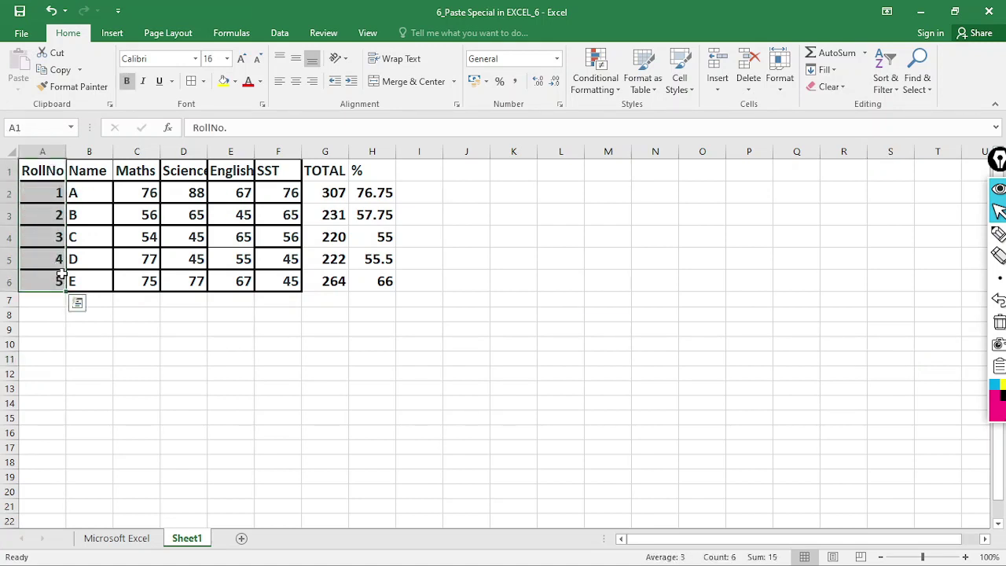
{"action": "key", "text": "ctrl+c"}
{"action": "left_click", "coordinate": [57, 325]}
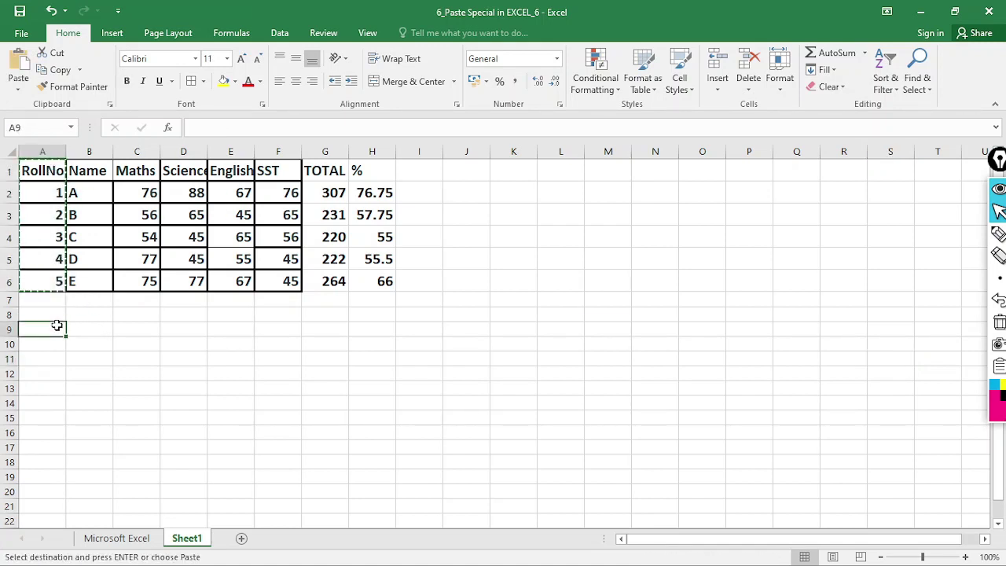
{"action": "left_click", "coordinate": [29, 92]}
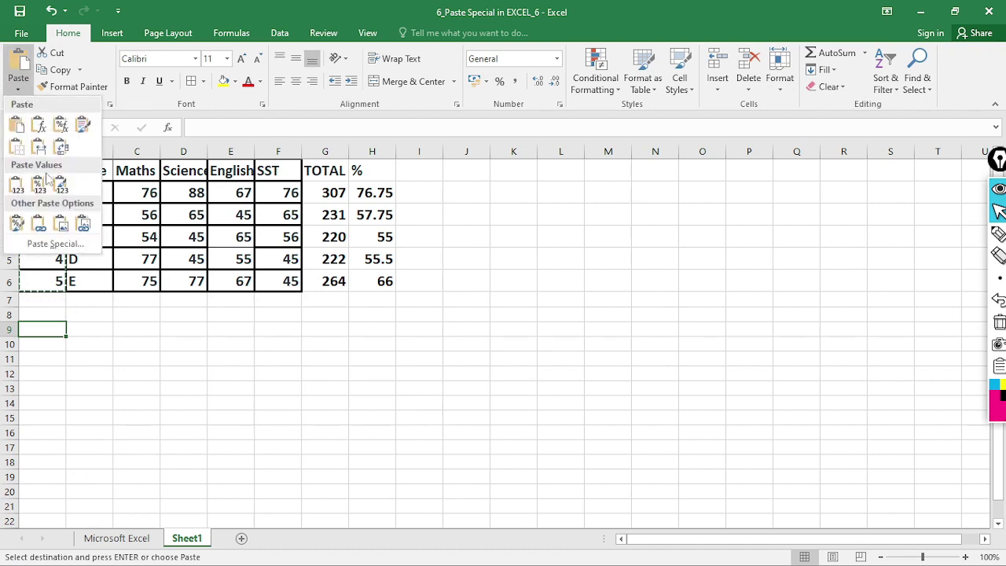
{"action": "key", "text": "alt"}
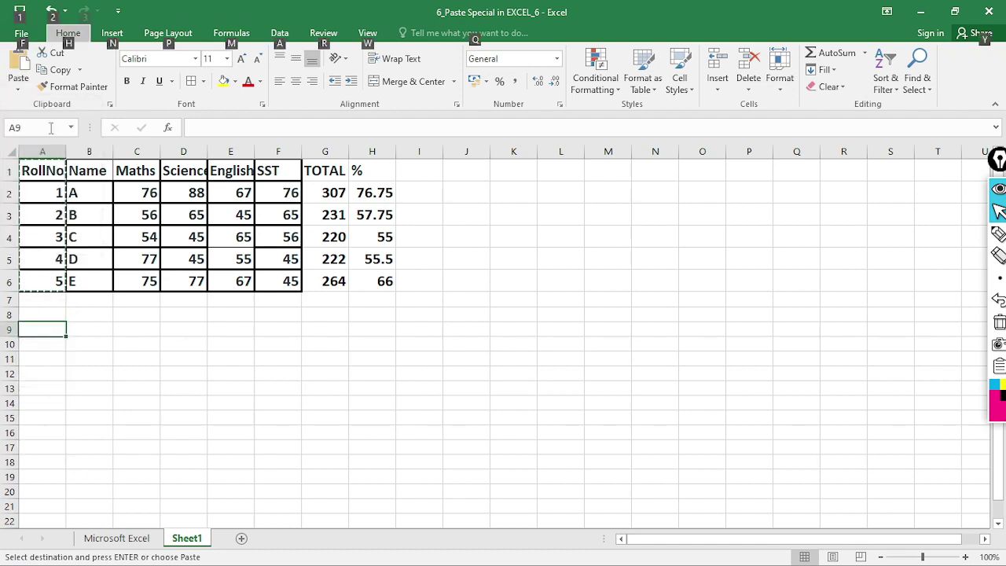
{"action": "left_click", "coordinate": [17, 92]}
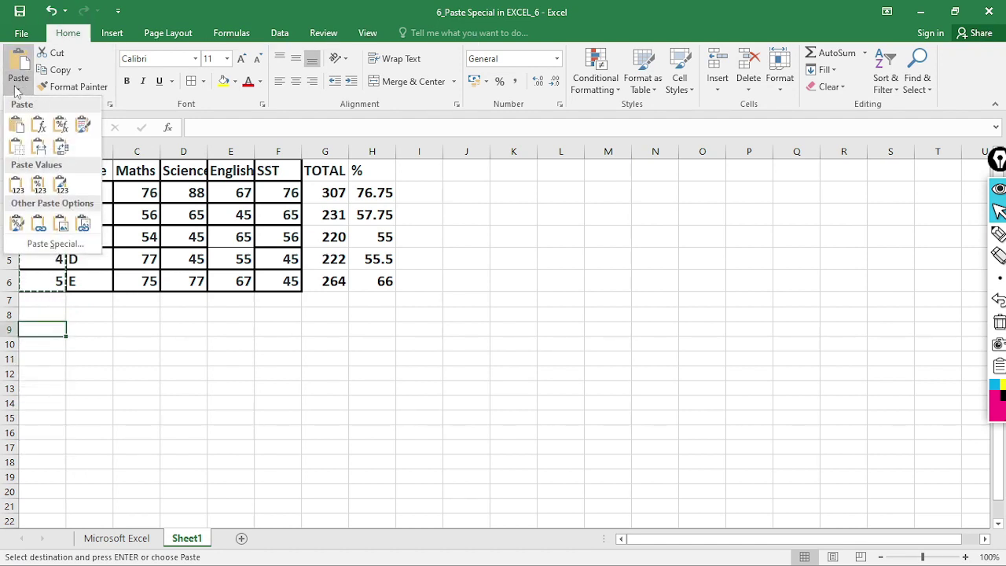
{"action": "left_click", "coordinate": [69, 245]}
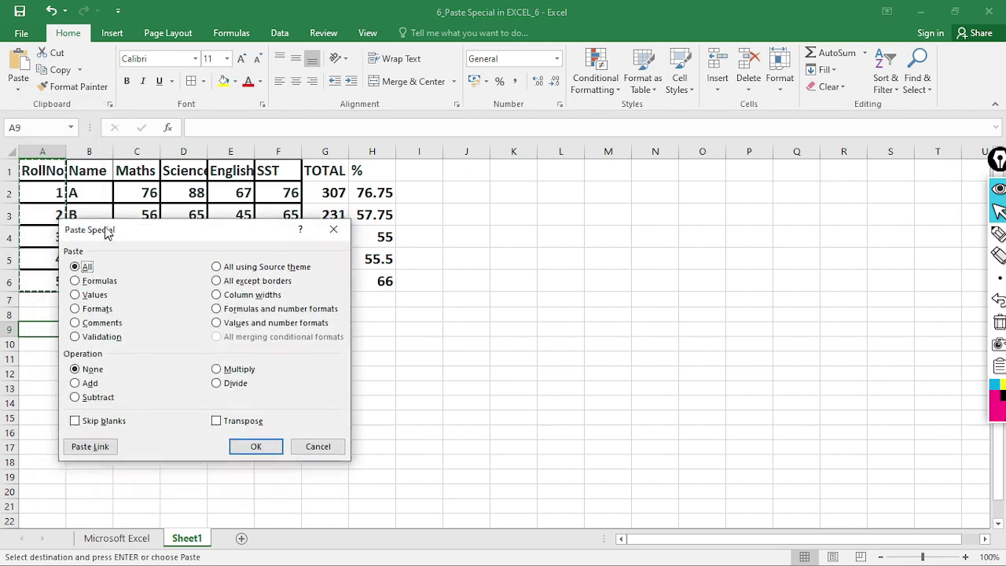
{"action": "left_click_drag", "start_coordinate": [82, 265], "coordinate": [110, 197]}
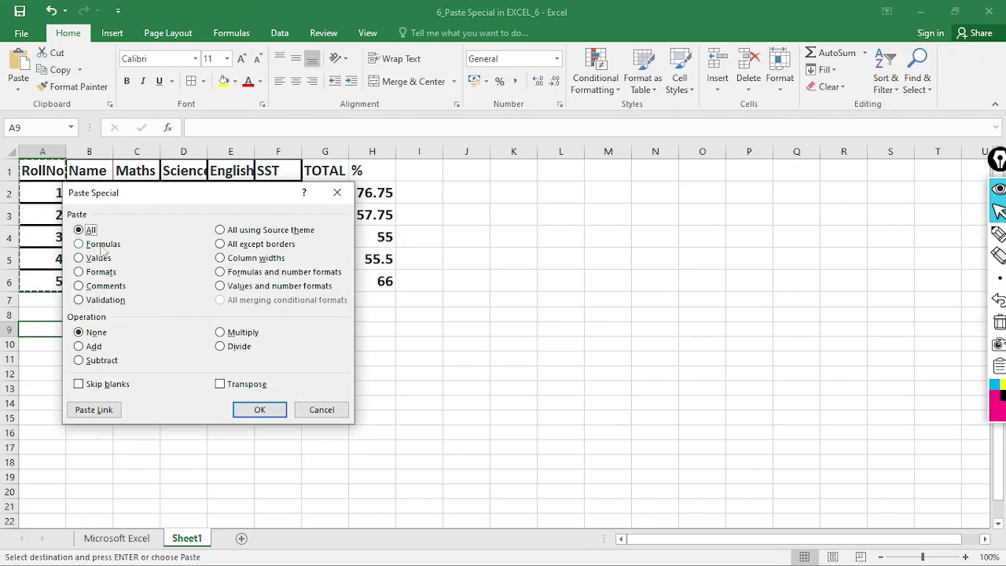
{"action": "left_click", "coordinate": [262, 407]}
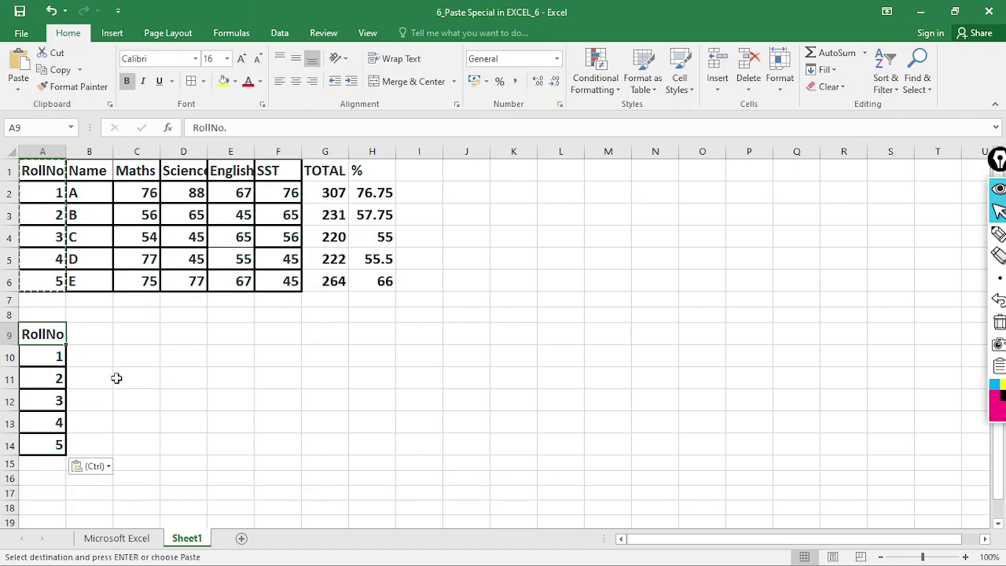
{"action": "key", "text": "ctrl+z"}
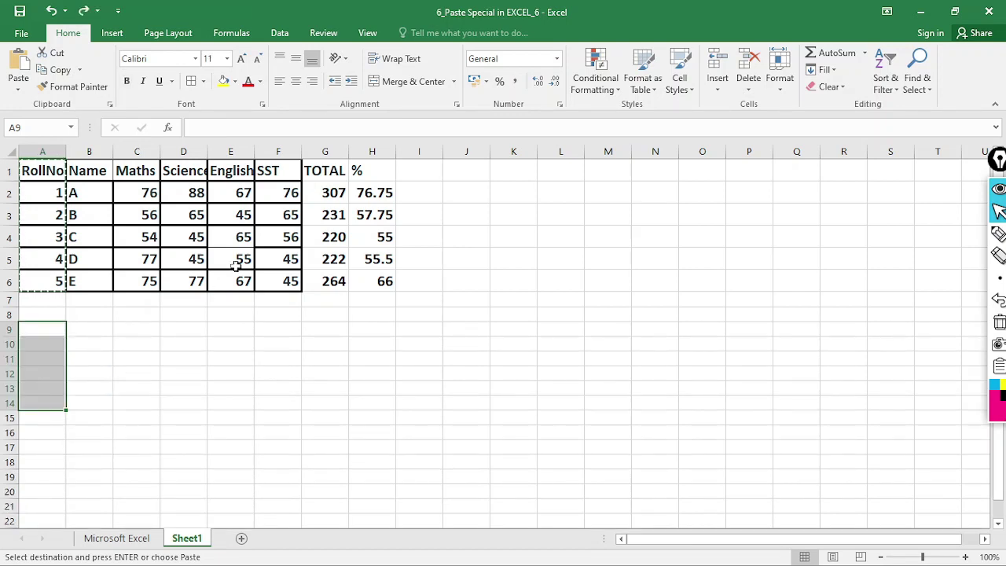
{"action": "left_click", "coordinate": [328, 173]}
{"action": "left_click_drag", "start_coordinate": [332, 196], "coordinate": [348, 287]}
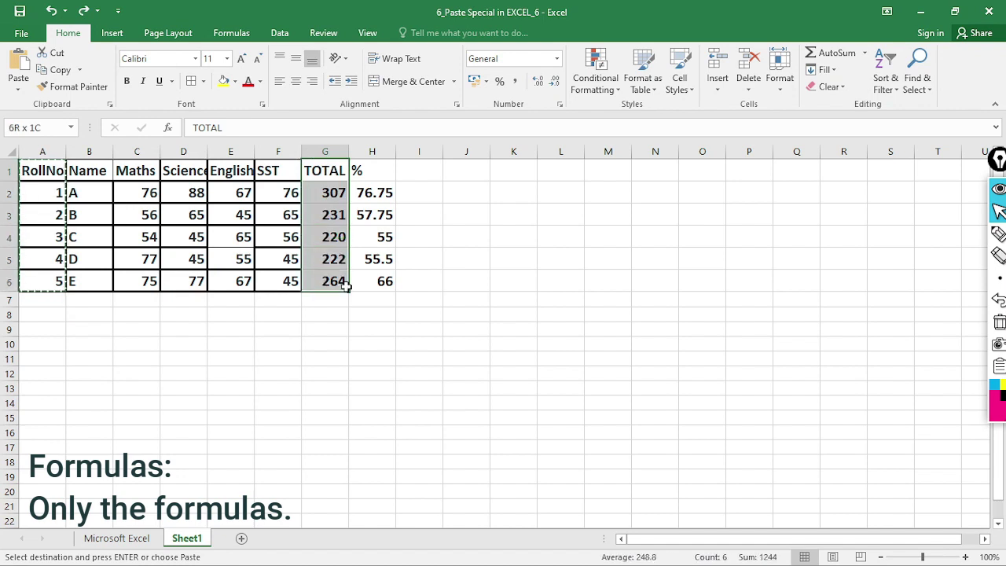
{"action": "key", "text": "ctrl+c"}
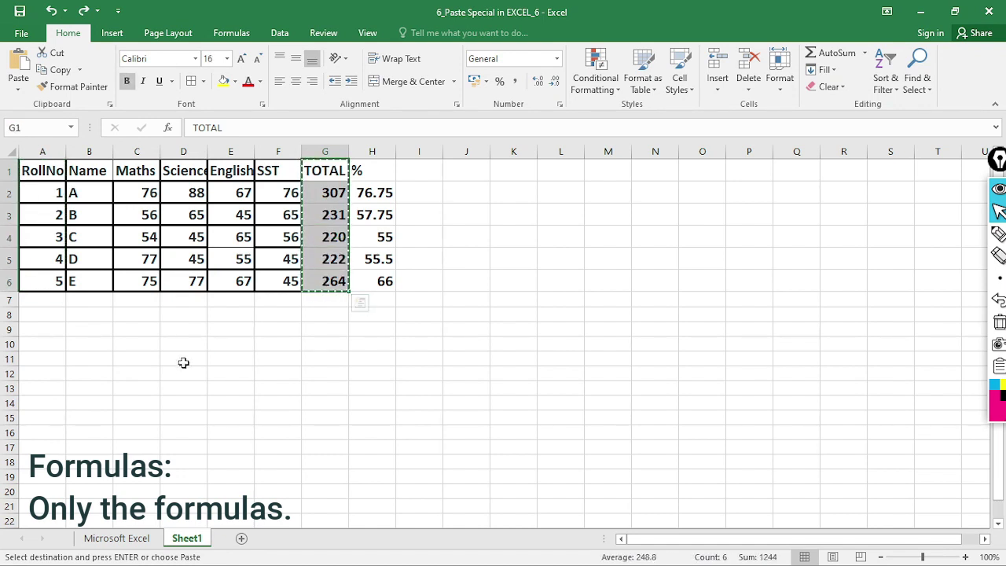
{"action": "left_click", "coordinate": [40, 328]}
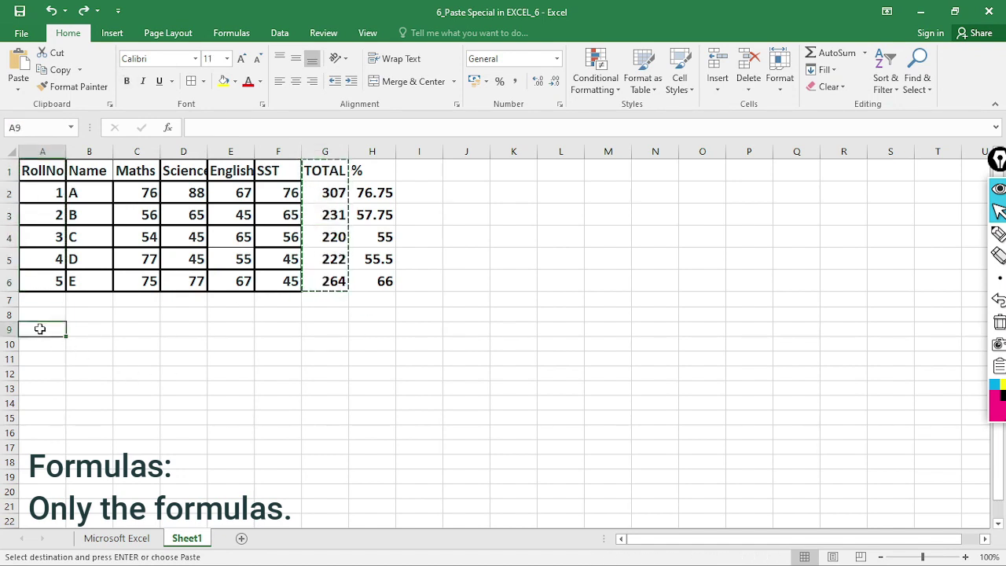
{"action": "left_click", "coordinate": [323, 327]}
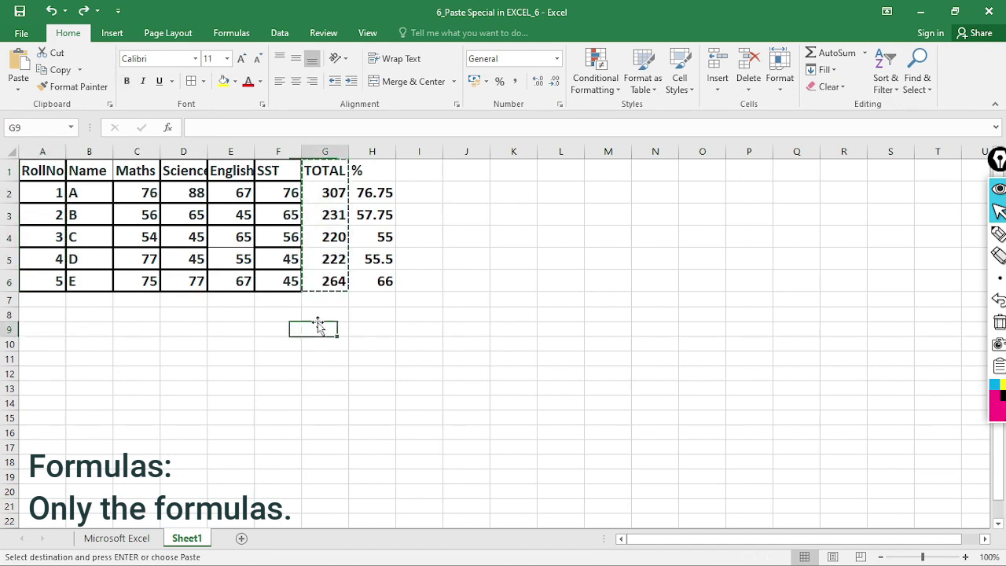
{"action": "left_click", "coordinate": [18, 82]}
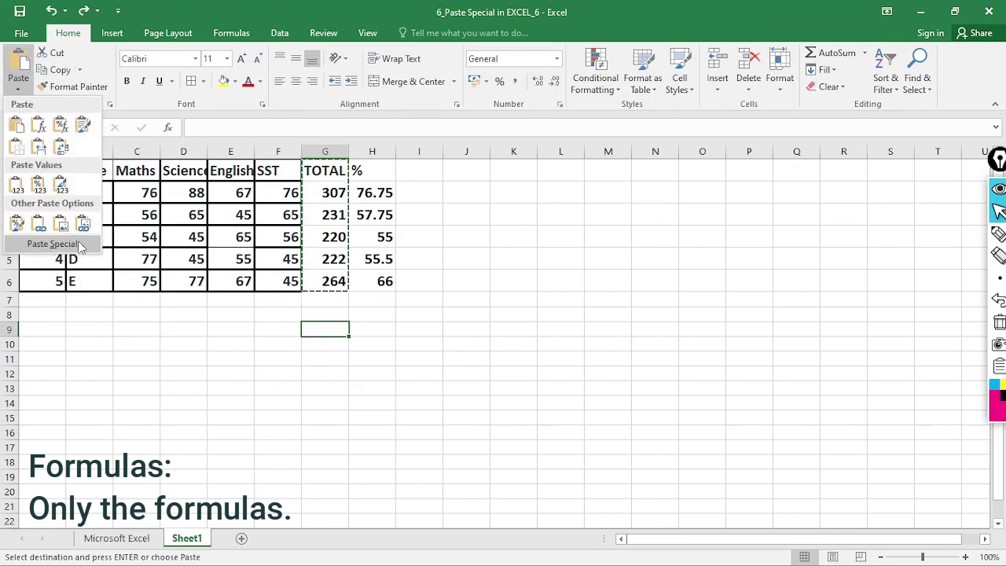
{"action": "left_click", "coordinate": [56, 244]}
{"action": "left_click", "coordinate": [103, 246]}
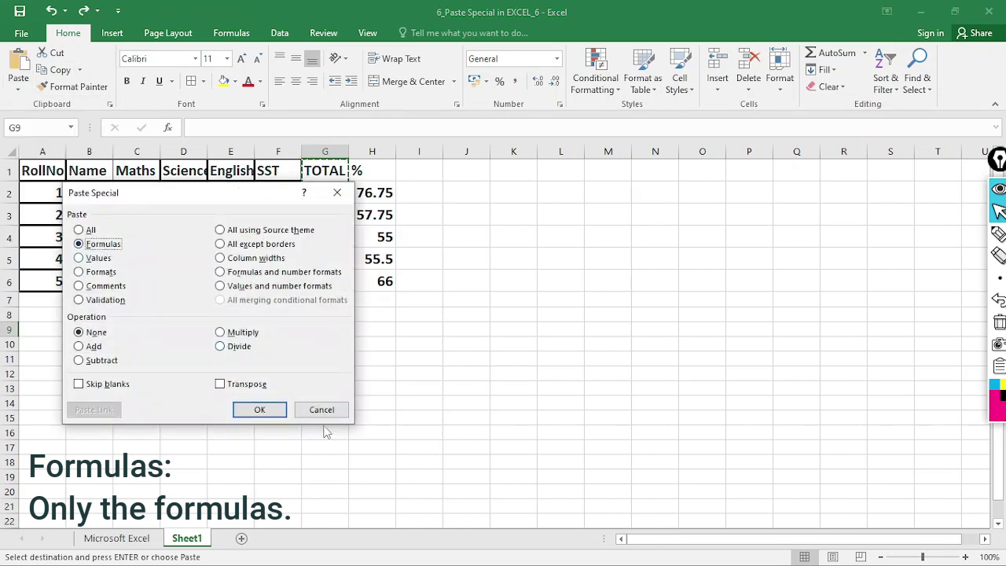
{"action": "left_click", "coordinate": [260, 410]}
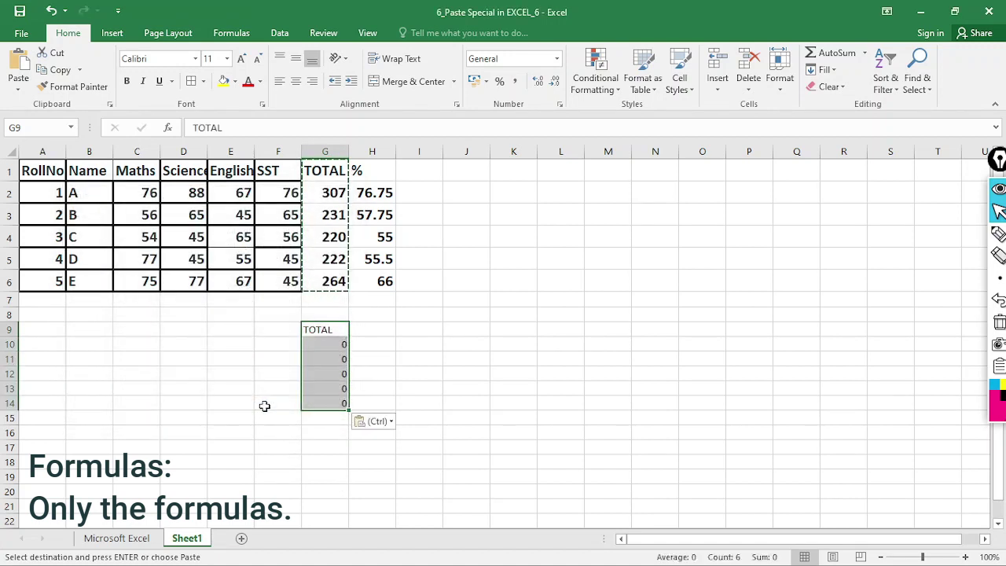
{"action": "left_click", "coordinate": [338, 348]}
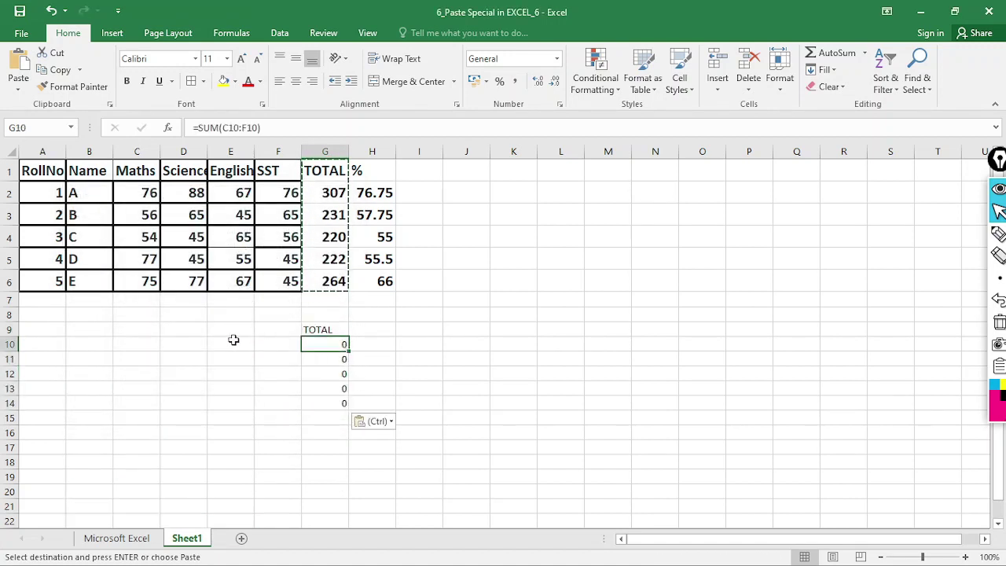
{"action": "left_click", "coordinate": [271, 343]}
{"action": "type", "text": "12"}
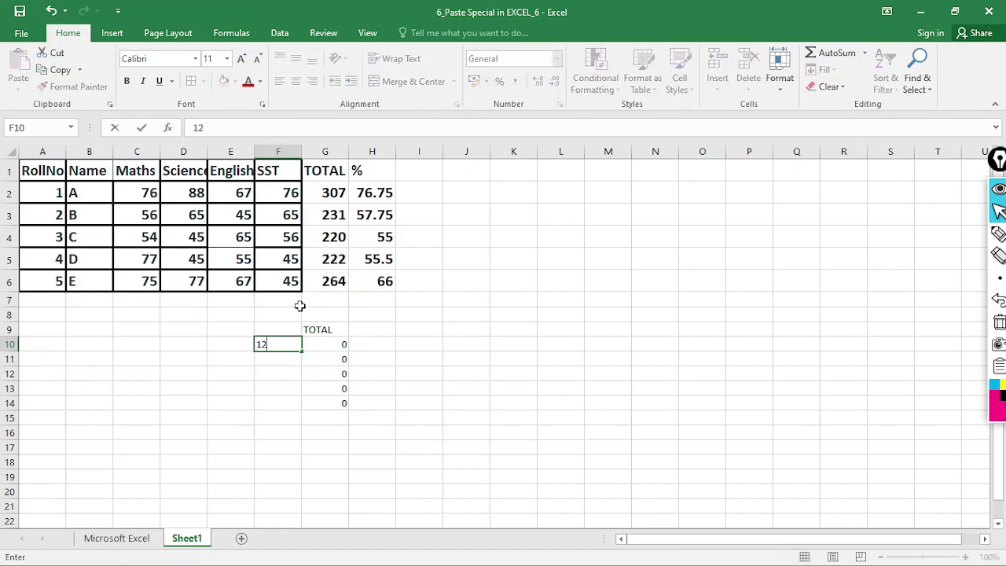
{"action": "key", "text": "Left"}
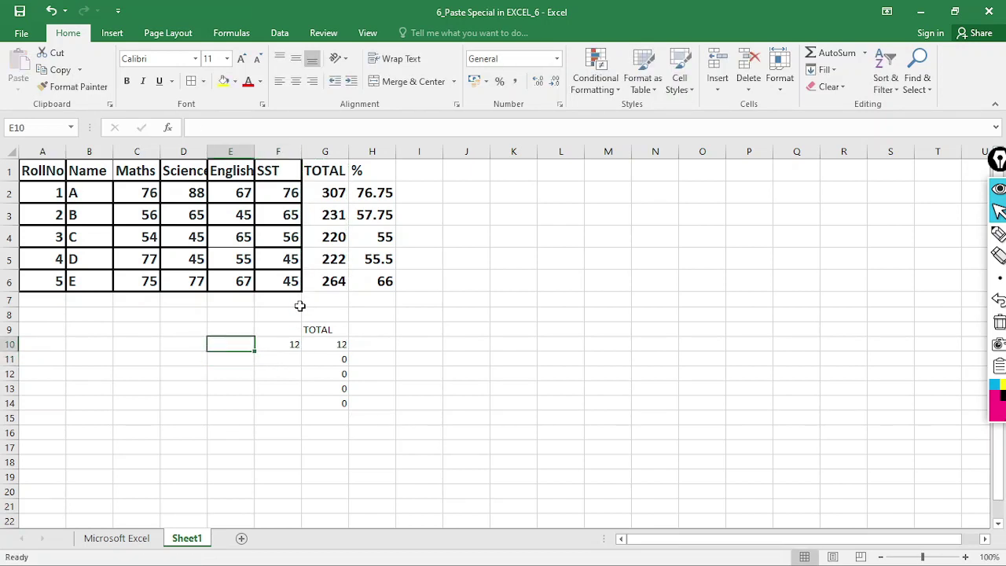
{"action": "type", "text": "20"}
{"action": "key", "text": "Return"}
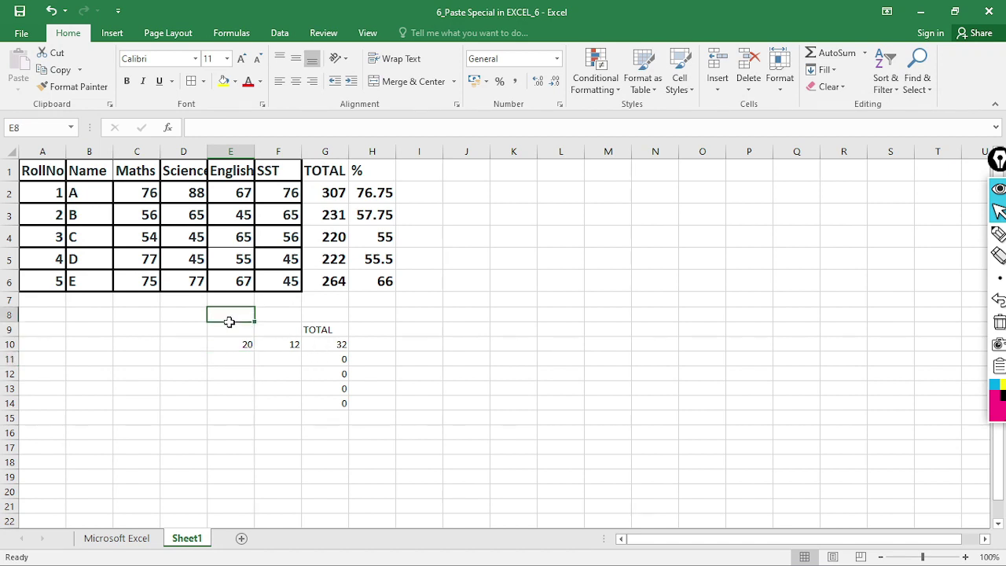
{"action": "left_click_drag", "start_coordinate": [242, 315], "coordinate": [343, 420]}
{"action": "key", "text": "Delete"}
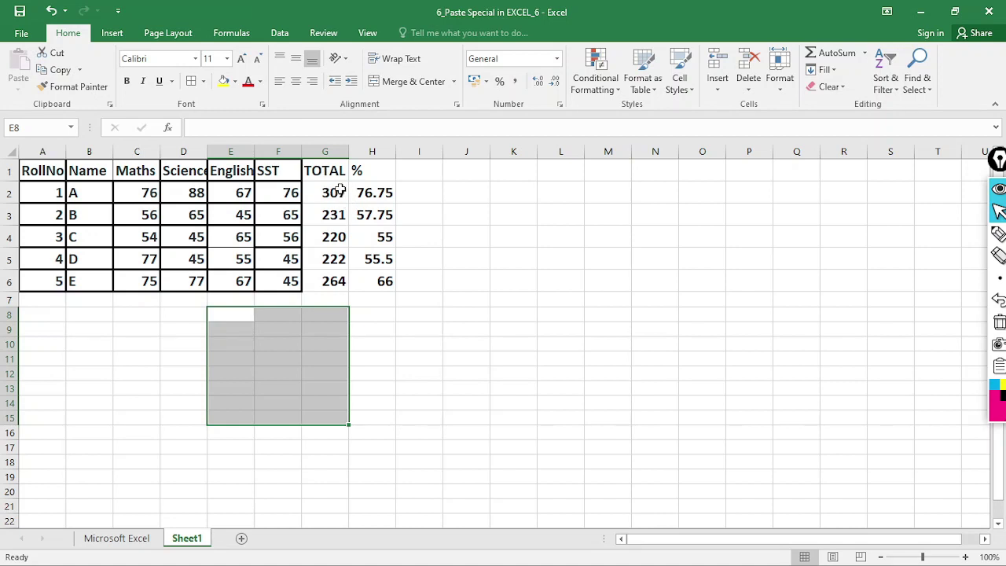
- Copy the TOTAL figures and paste them into G10 as values only
{"action": "left_click_drag", "start_coordinate": [340, 189], "coordinate": [340, 285]}
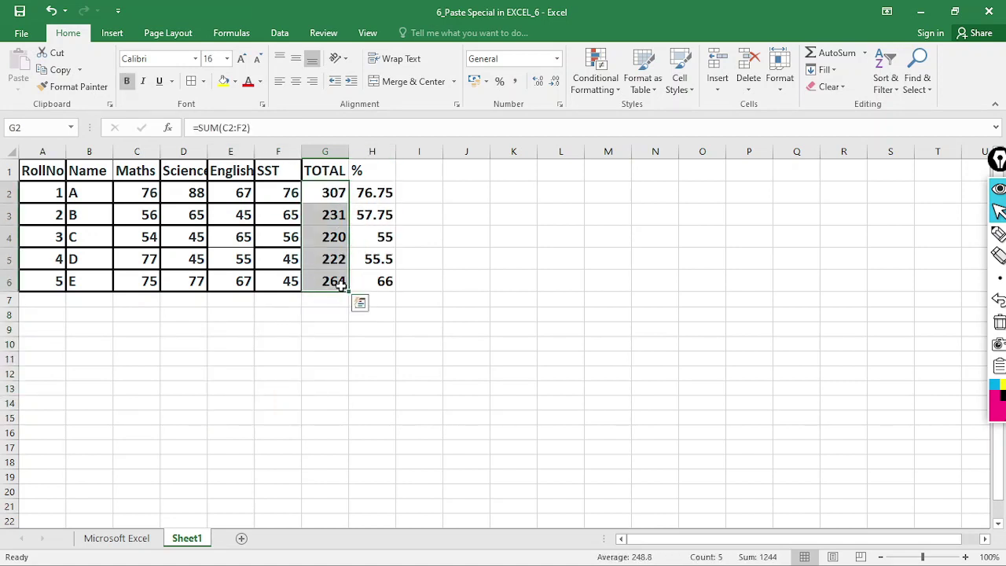
{"action": "key", "text": "ctrl+c"}
{"action": "left_click", "coordinate": [325, 344]}
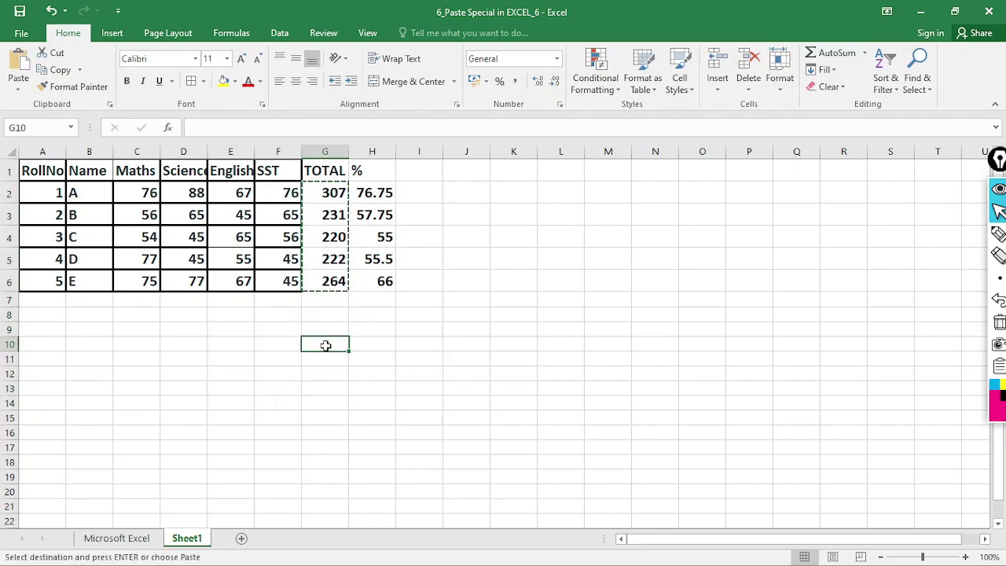
{"action": "left_click", "coordinate": [17, 88]}
{"action": "left_click", "coordinate": [74, 240]}
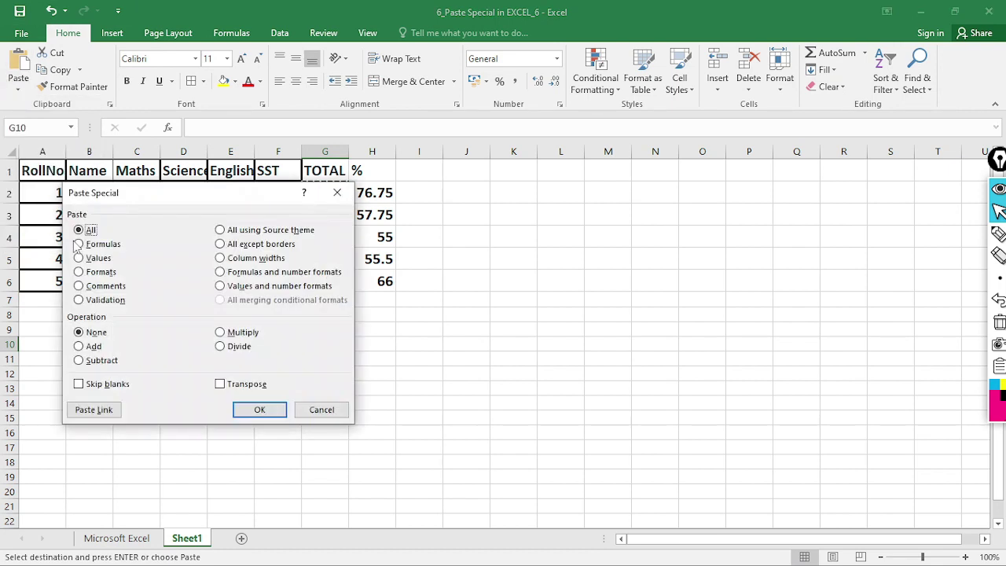
{"action": "left_click", "coordinate": [99, 259]}
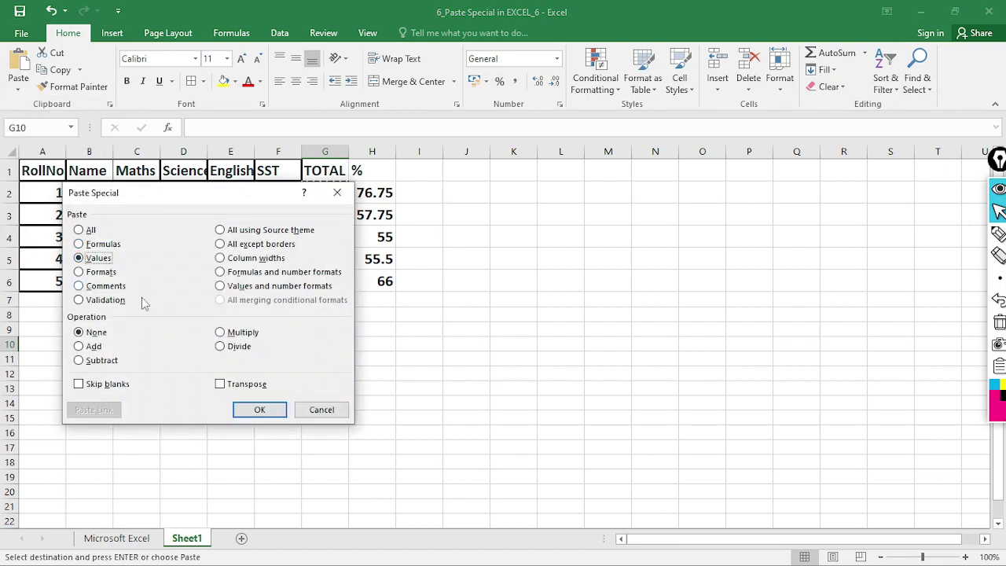
{"action": "left_click", "coordinate": [261, 409]}
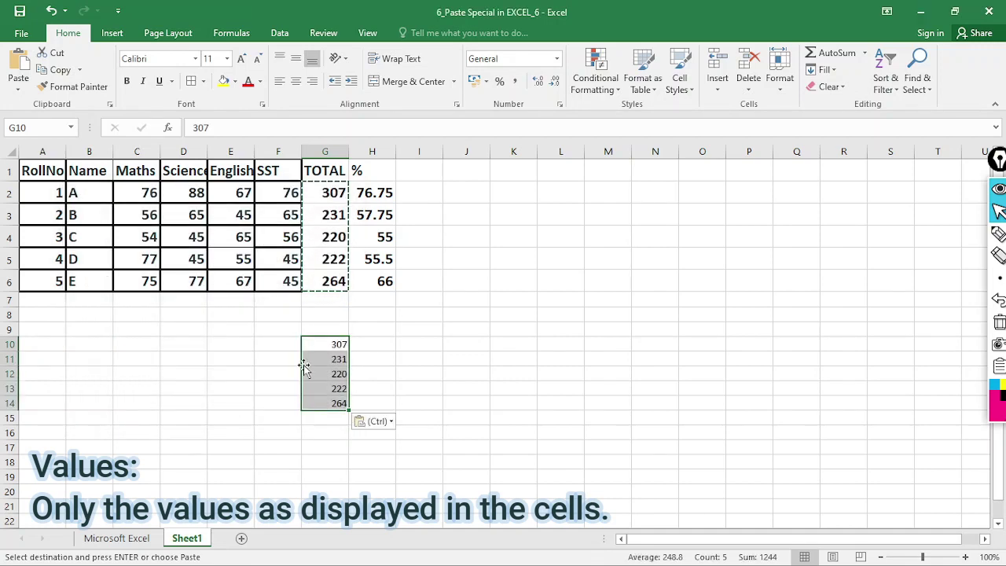
- Verify G10:G14 hold plain values 307, 231, 220, 222 and 264 without formulas
{"action": "left_click", "coordinate": [325, 346]}
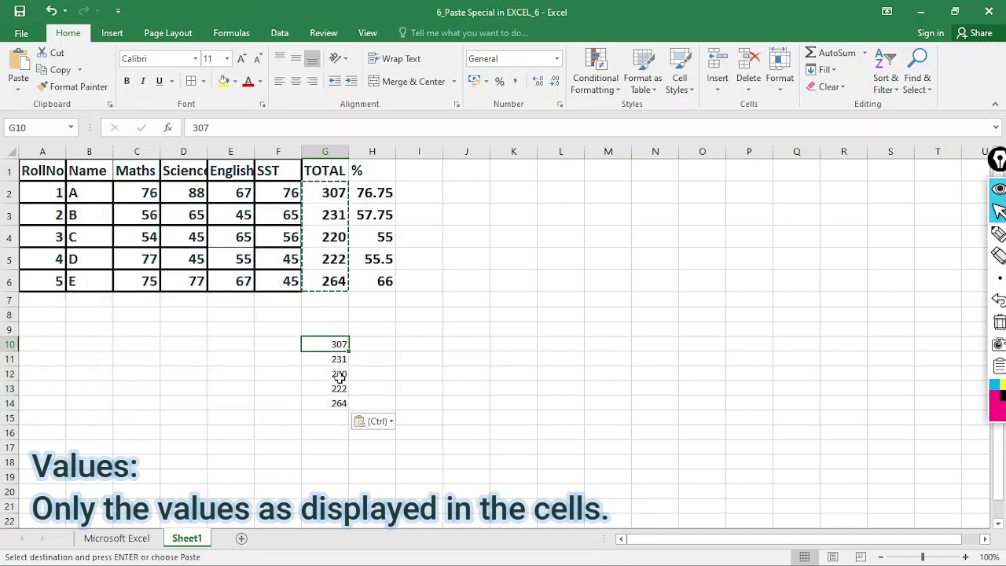
{"action": "left_click", "coordinate": [339, 374]}
{"action": "left_click", "coordinate": [334, 404]}
{"action": "left_click", "coordinate": [330, 417]}
{"action": "left_click", "coordinate": [329, 374]}
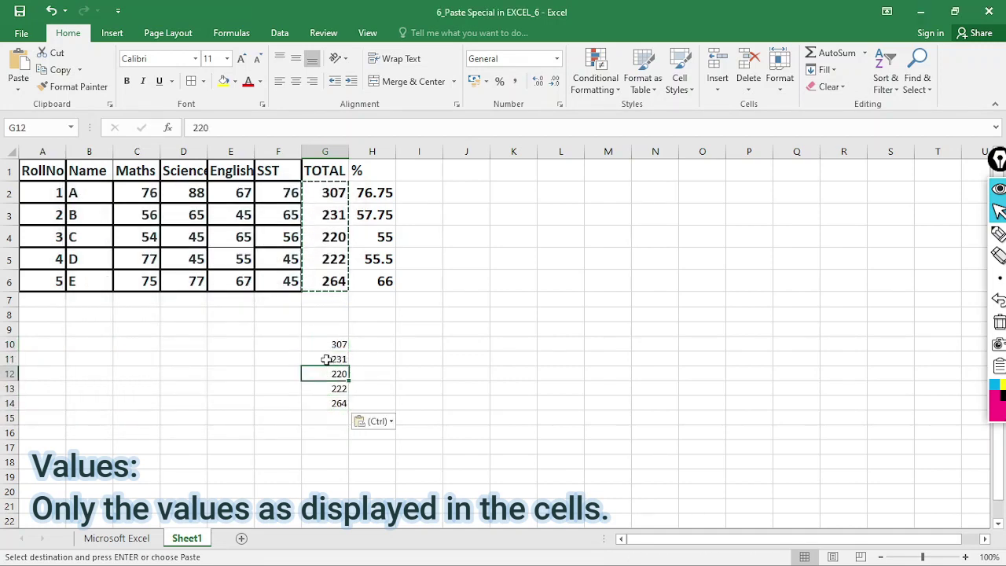
{"action": "left_click", "coordinate": [326, 359]}
{"action": "left_click", "coordinate": [329, 346]}
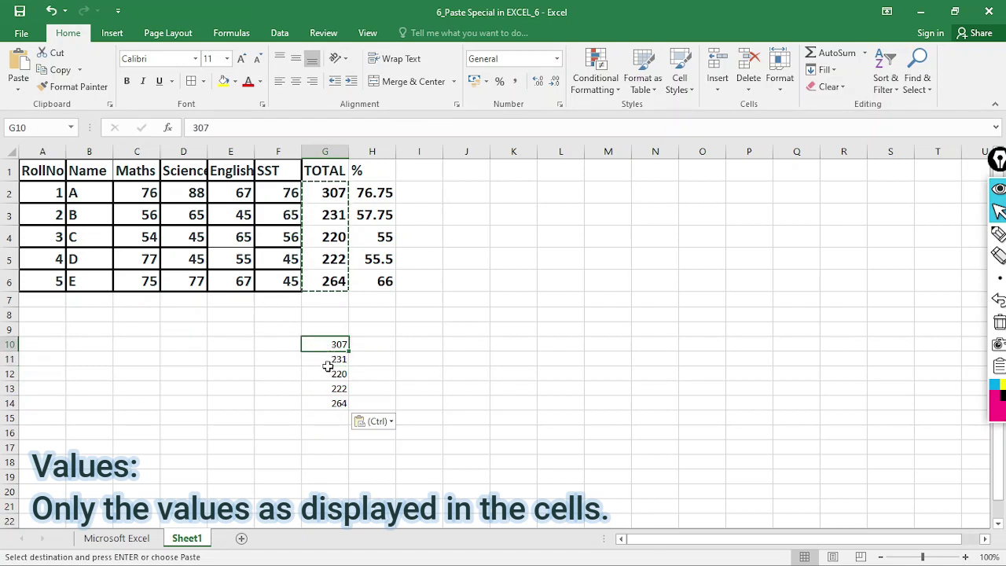
{"action": "left_click", "coordinate": [328, 361]}
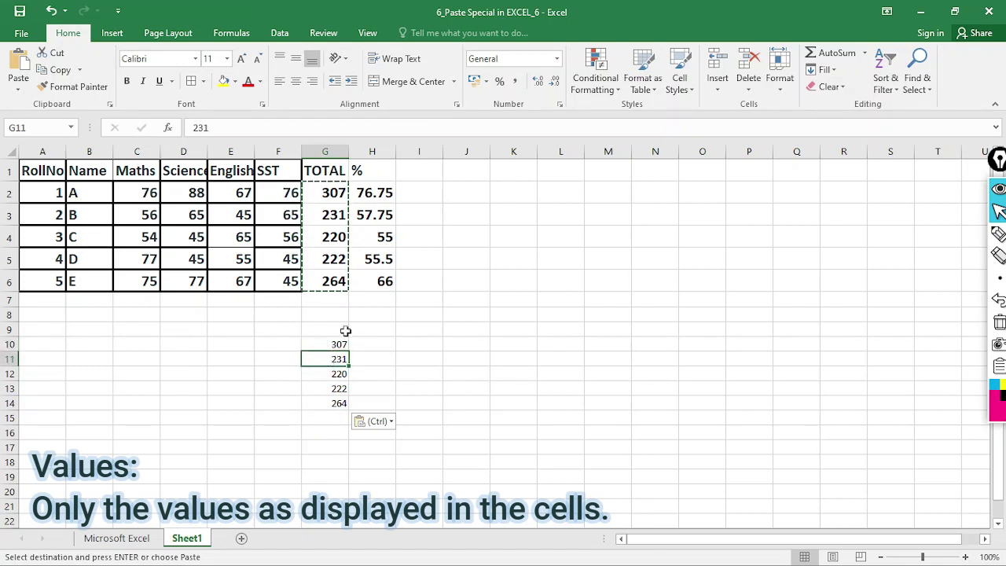
{"action": "left_click", "coordinate": [337, 389]}
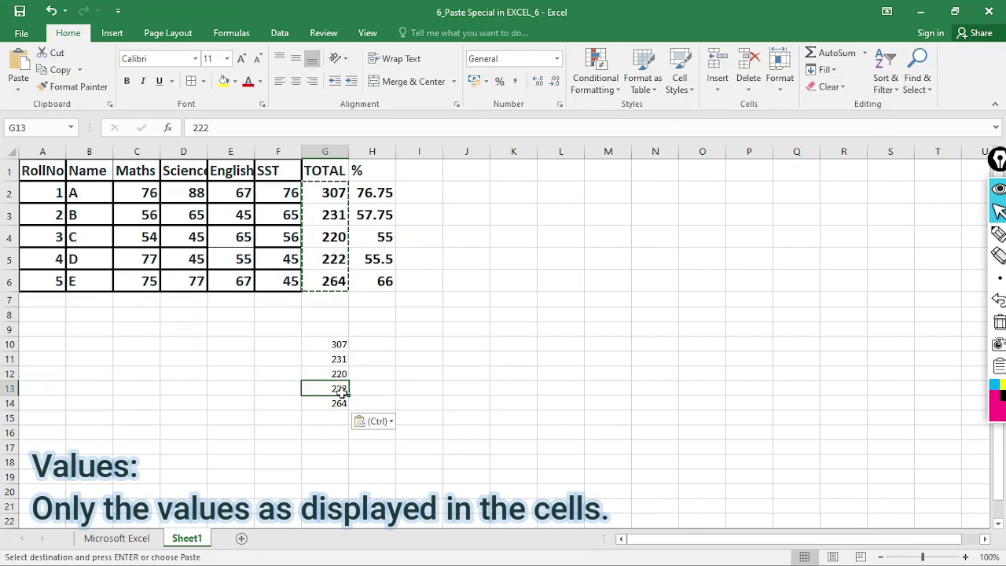
{"action": "left_click", "coordinate": [340, 402]}
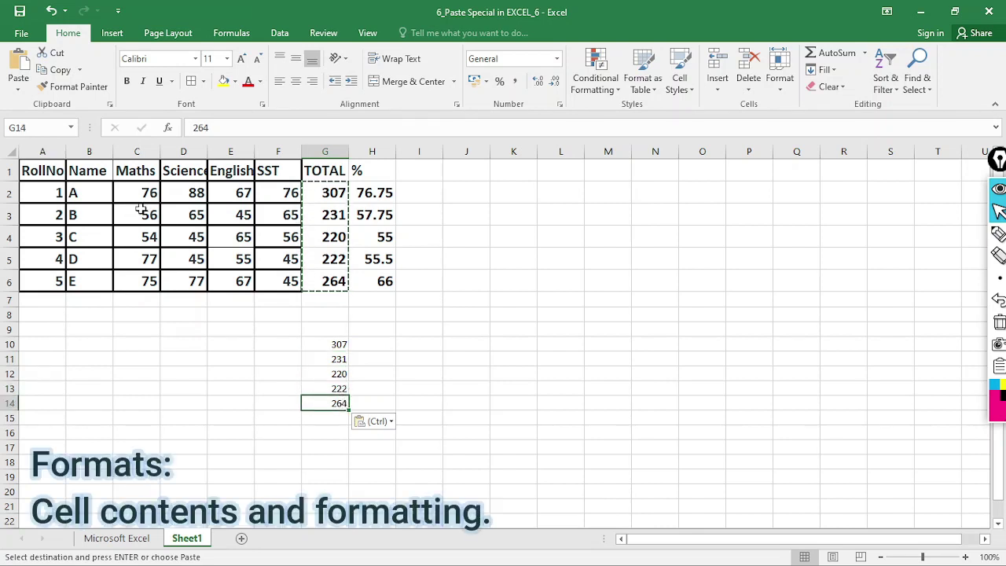
- Copy the RollNo column A1:A6, opening then dismissing the Paste Special options
{"action": "left_click_drag", "start_coordinate": [48, 174], "coordinate": [52, 278]}
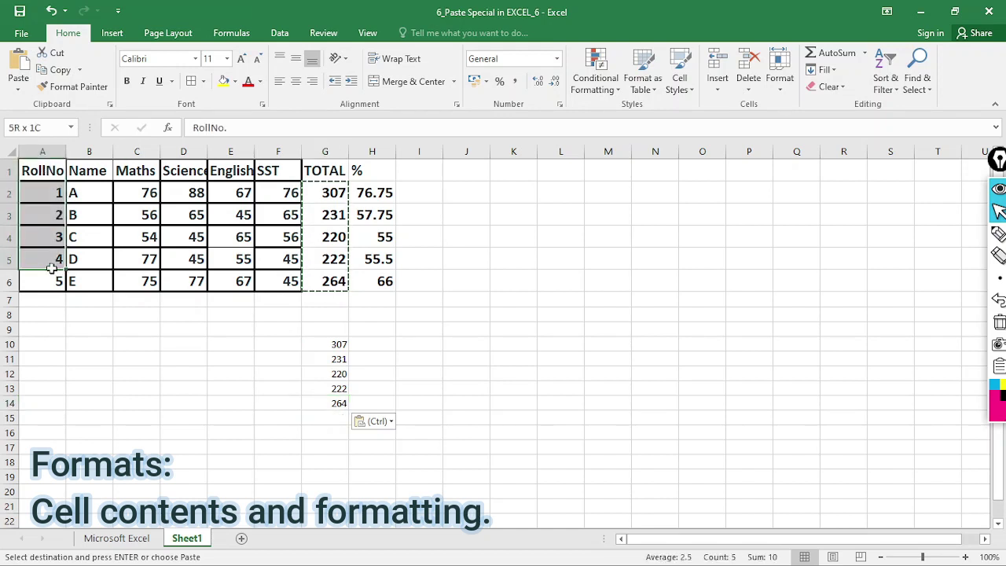
{"action": "key", "text": "ctrl+c"}
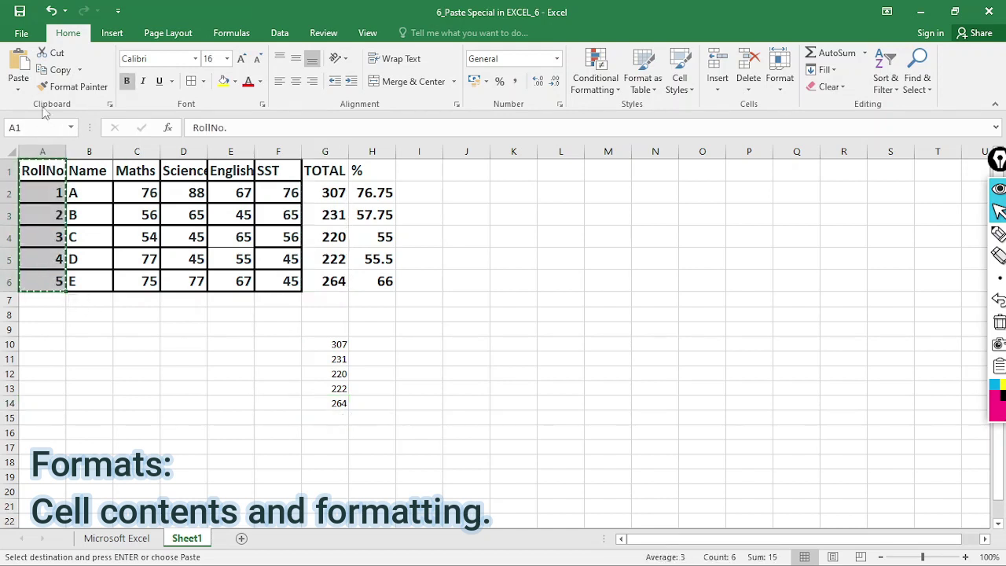
{"action": "left_click", "coordinate": [18, 88]}
{"action": "left_click", "coordinate": [58, 244]}
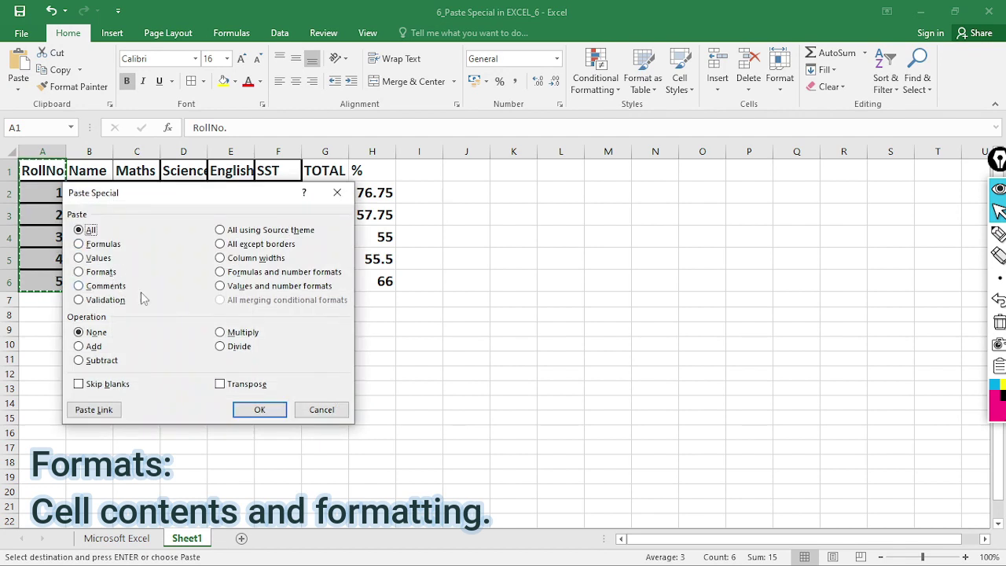
{"action": "key", "text": "Escape"}
- Paste only the RollNo formatting onto the totals in G10:G14 and view the bold, bordered result
{"action": "left_click_drag", "start_coordinate": [317, 344], "coordinate": [334, 403]}
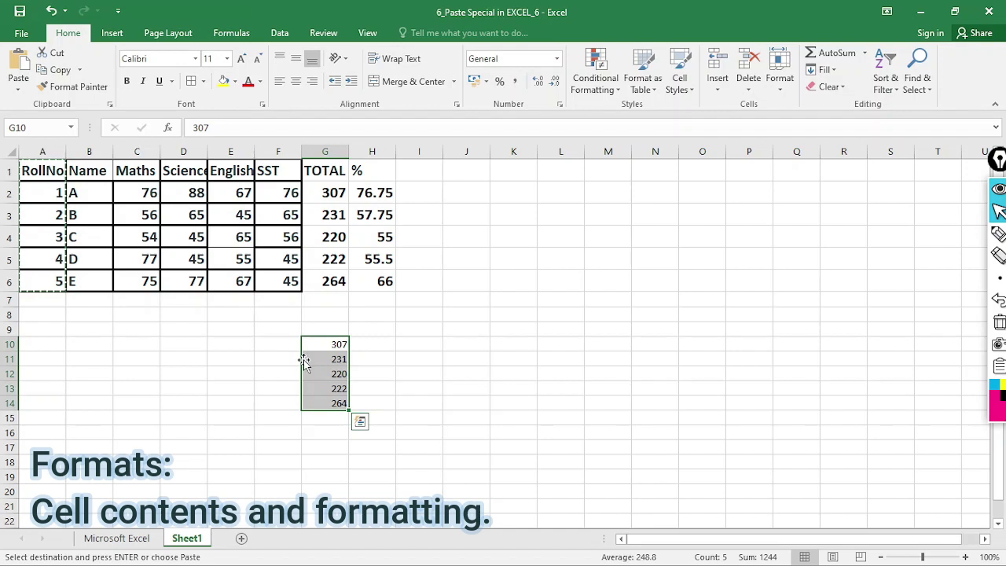
{"action": "left_click", "coordinate": [18, 85]}
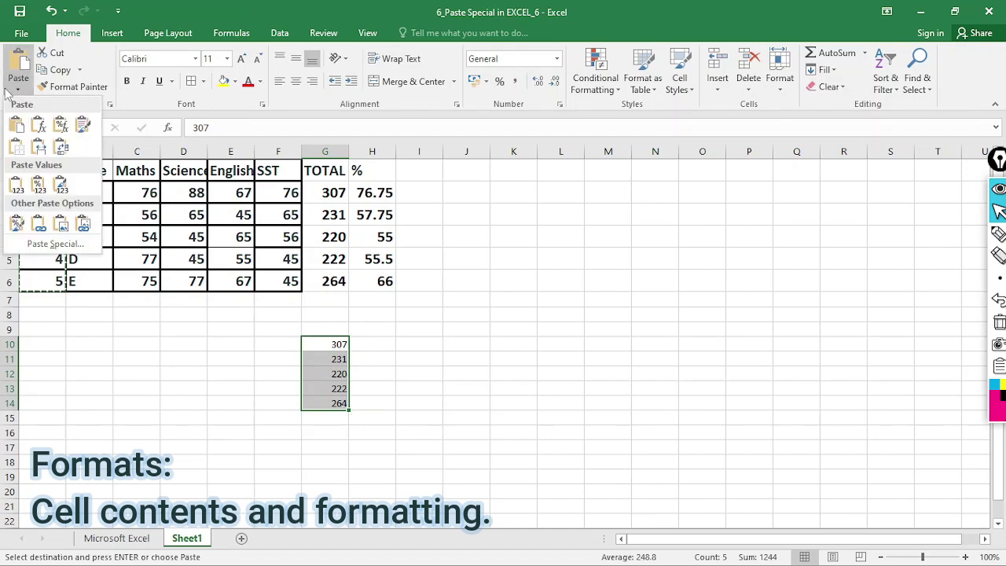
{"action": "left_click", "coordinate": [49, 245]}
{"action": "left_click", "coordinate": [101, 272]}
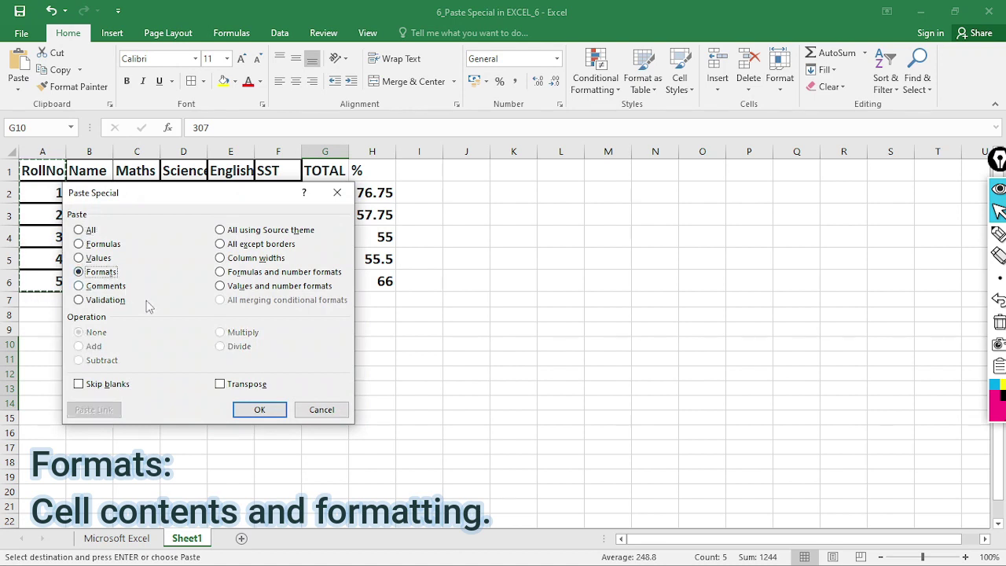
{"action": "left_click", "coordinate": [260, 410]}
{"action": "left_click", "coordinate": [333, 358]}
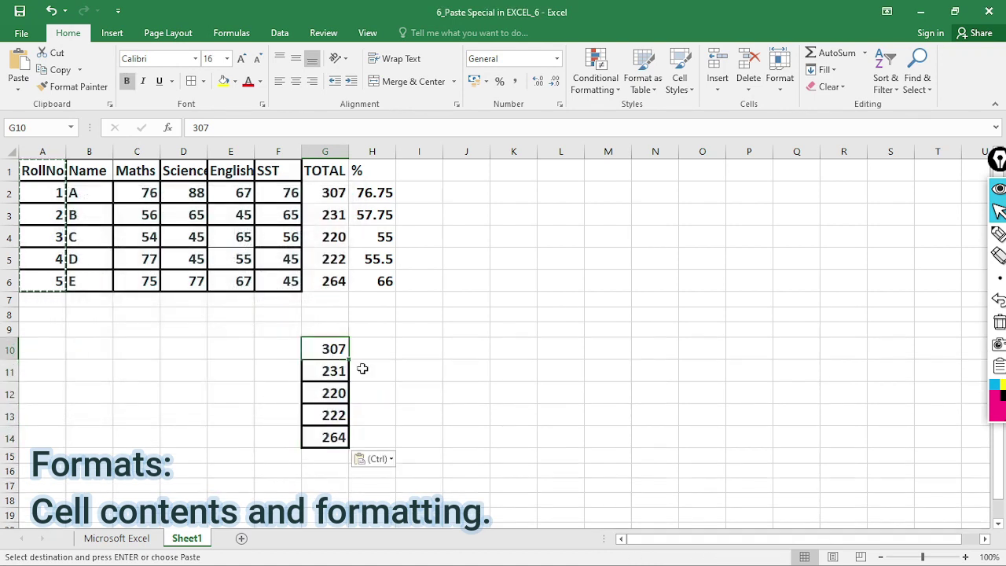
{"action": "left_click", "coordinate": [394, 356]}
{"action": "left_click", "coordinate": [411, 373]}
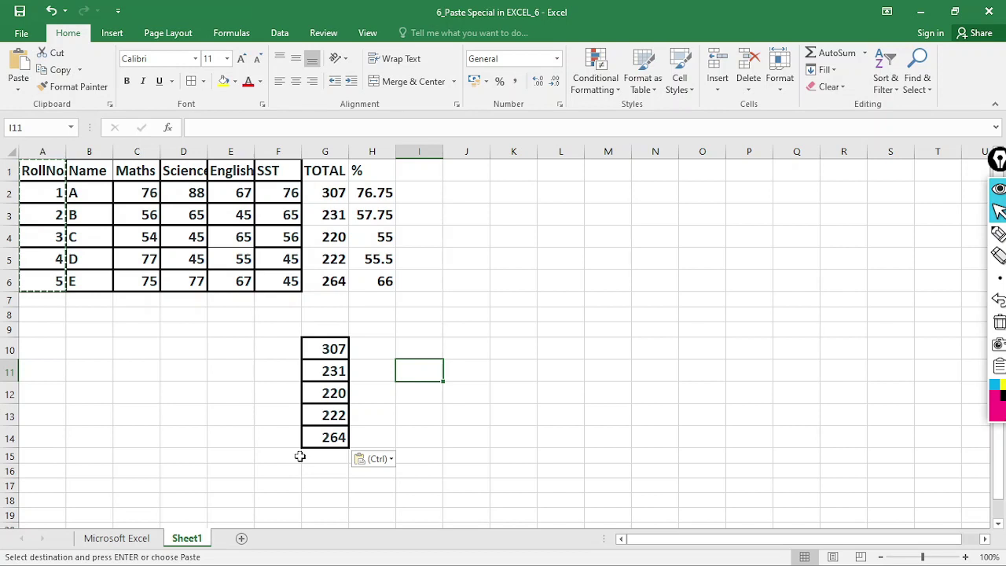
- Undo the pasted formatting on G10:G14 and cancel a trial Paste Special at E12
{"action": "key", "text": "ctrl+z"}
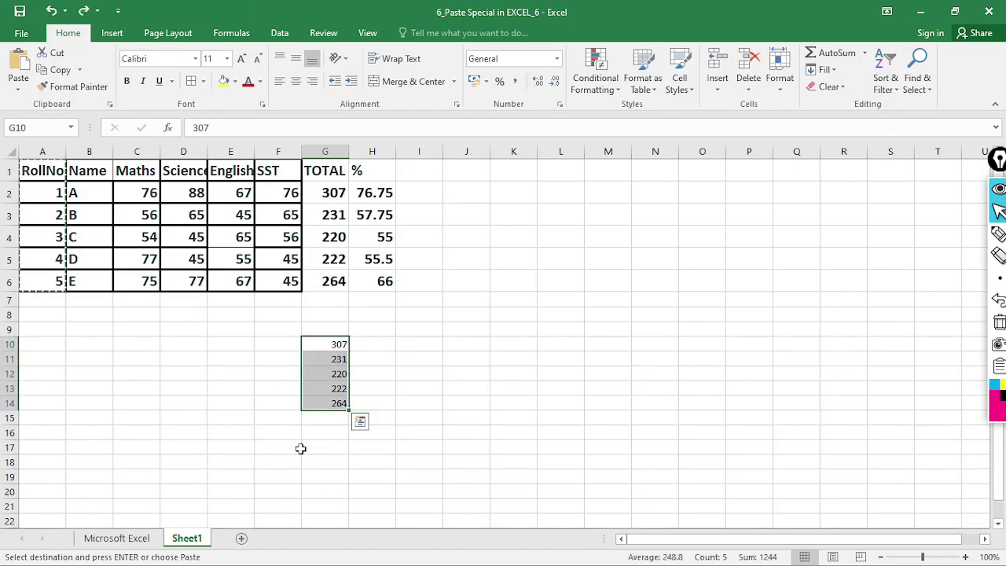
{"action": "left_click", "coordinate": [231, 373]}
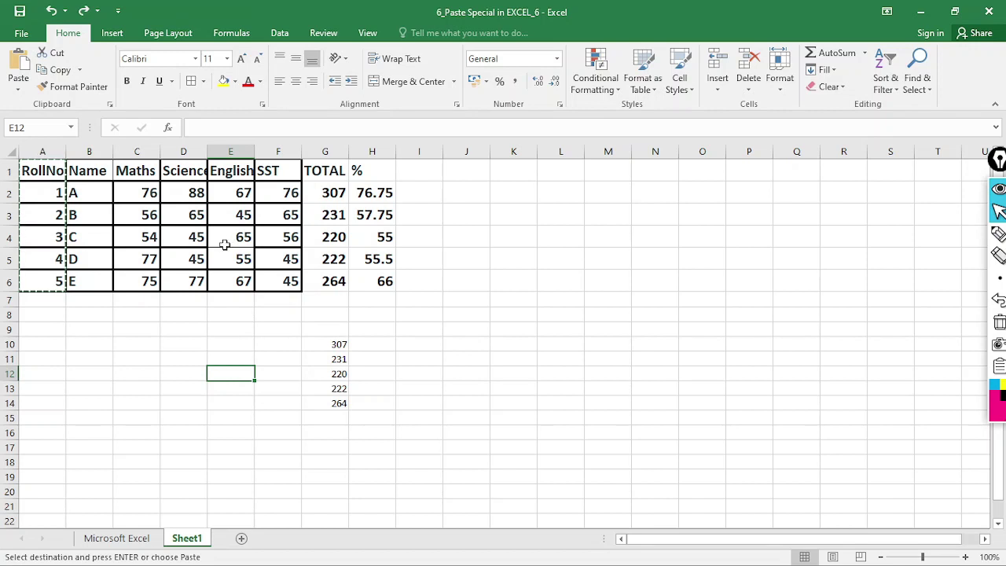
{"action": "left_click", "coordinate": [17, 89]}
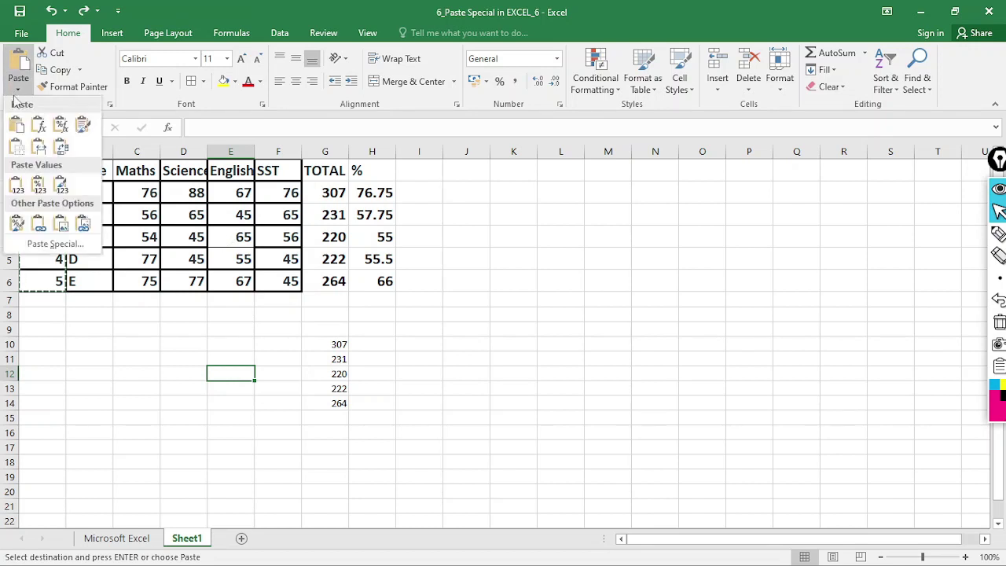
{"action": "left_click", "coordinate": [53, 242]}
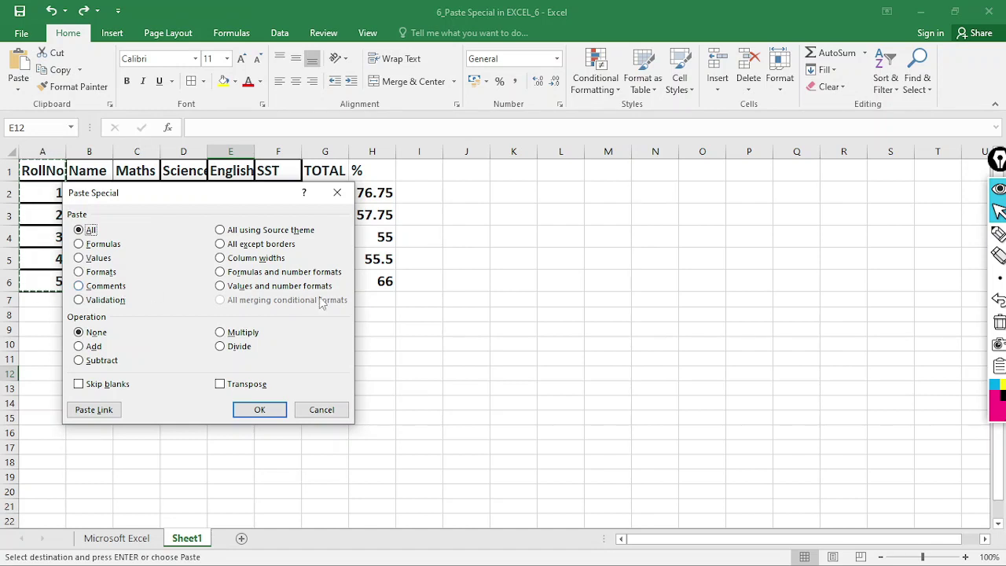
{"action": "left_click", "coordinate": [322, 409]}
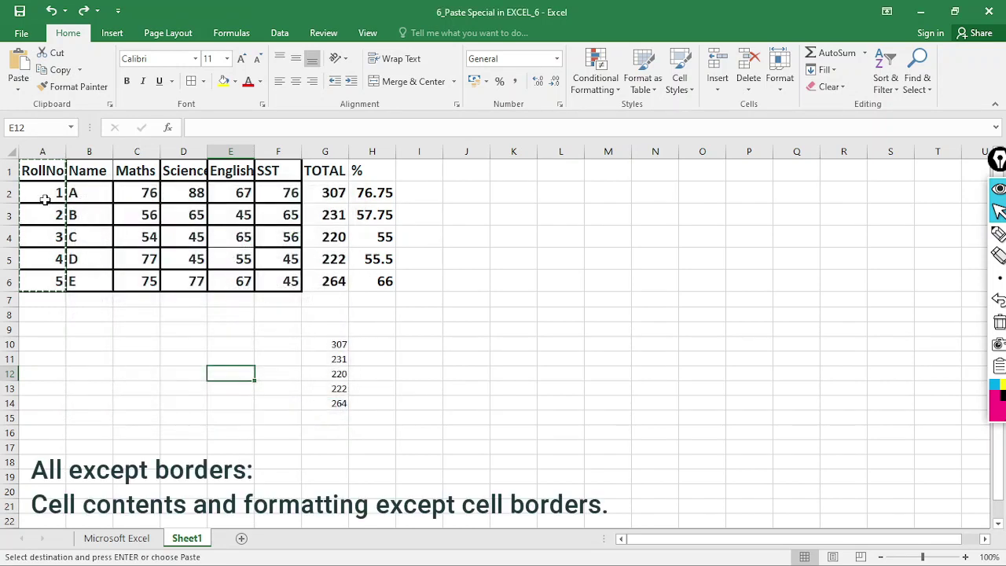
- Paste the RollNo column into A9 using All except borders
{"action": "left_click", "coordinate": [54, 336]}
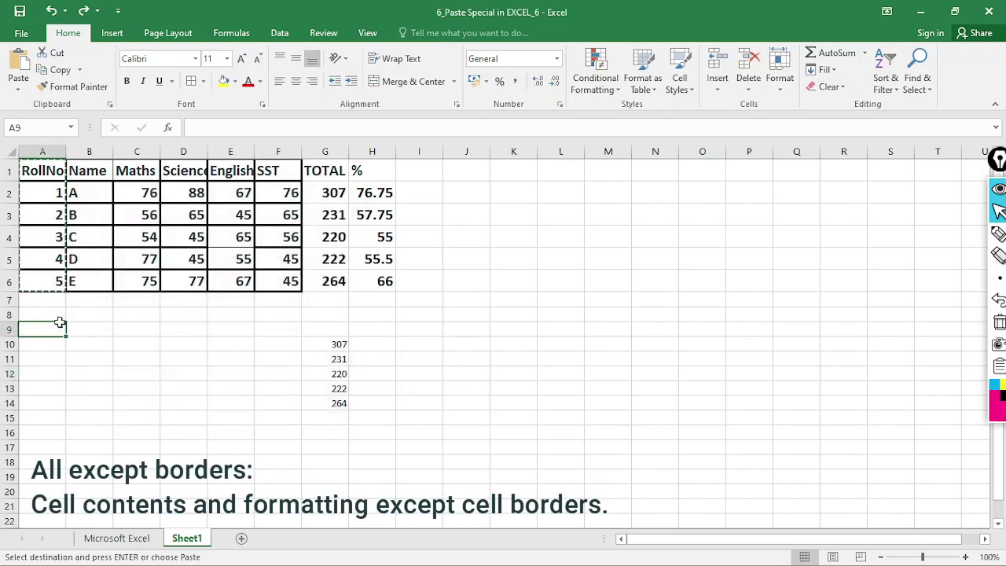
{"action": "left_click", "coordinate": [14, 88]}
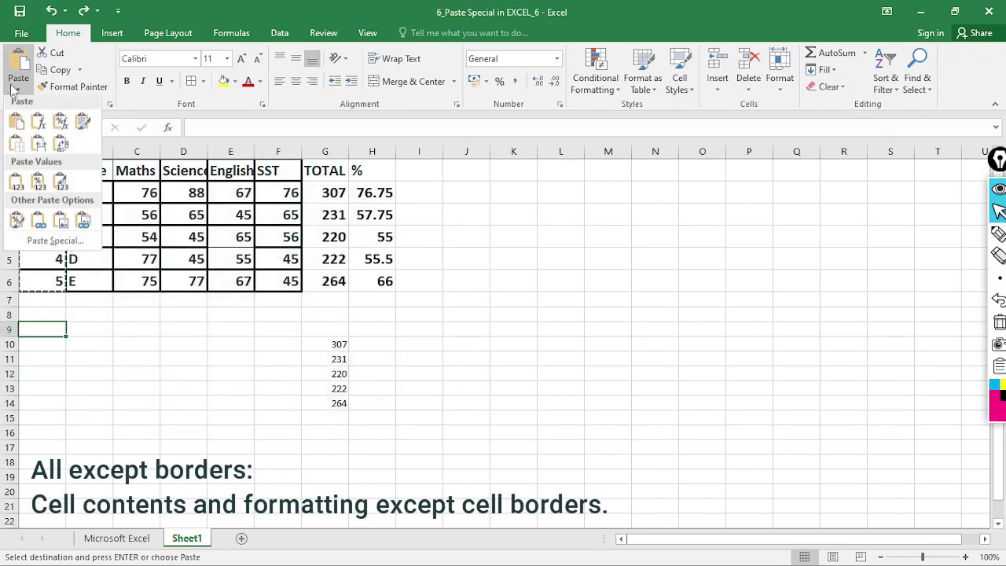
{"action": "left_click", "coordinate": [49, 244]}
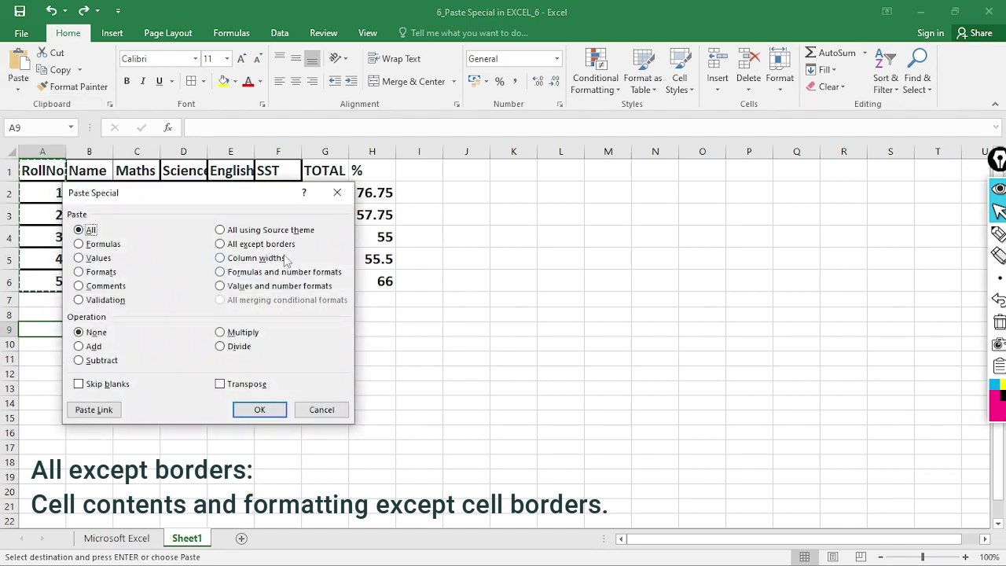
{"action": "left_click", "coordinate": [286, 249]}
{"action": "left_click", "coordinate": [272, 405]}
{"action": "left_click", "coordinate": [161, 355]}
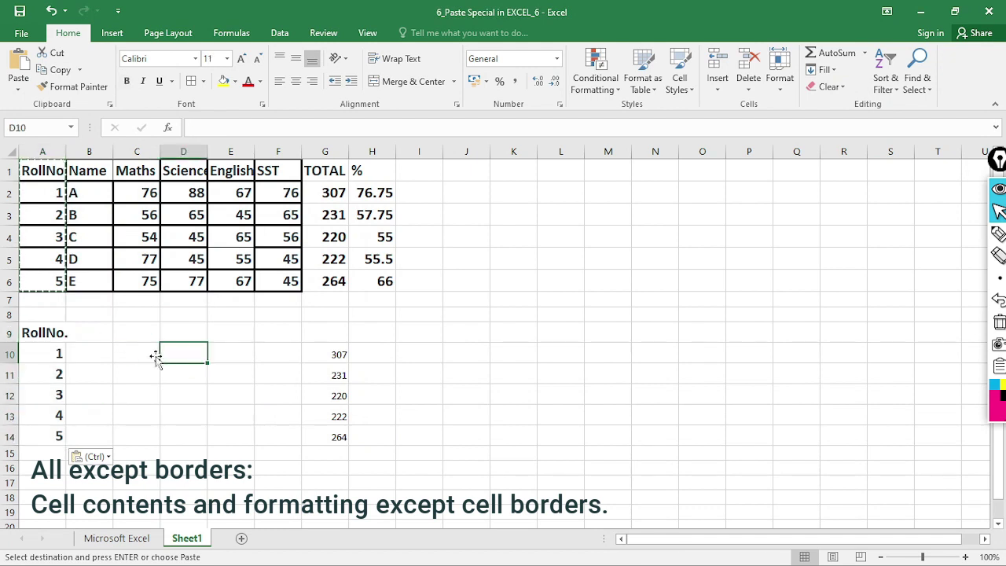
{"action": "left_click", "coordinate": [71, 347]}
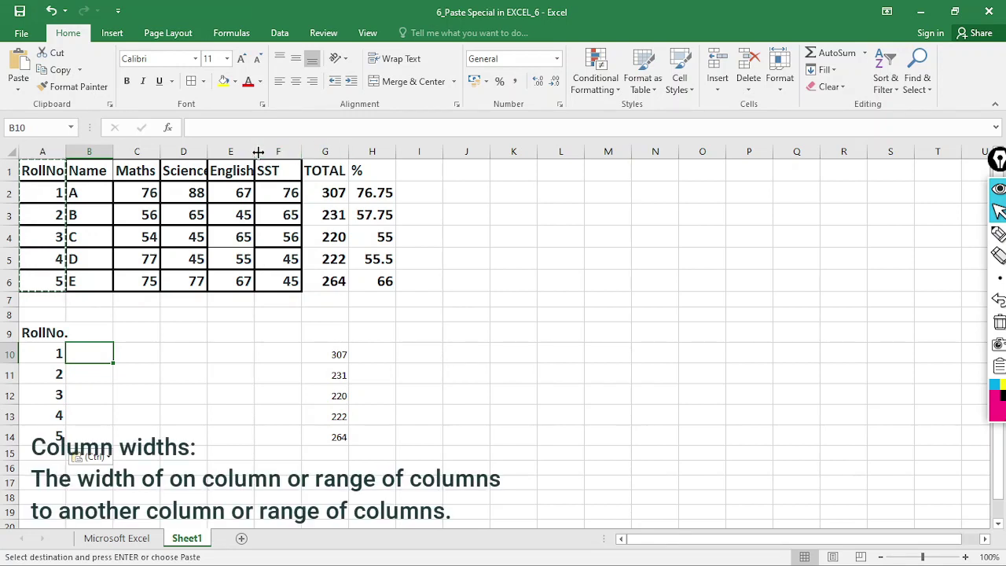
- Widen column E, then paste its column width onto the % column H
{"action": "left_click_drag", "start_coordinate": [254, 150], "coordinate": [302, 154]}
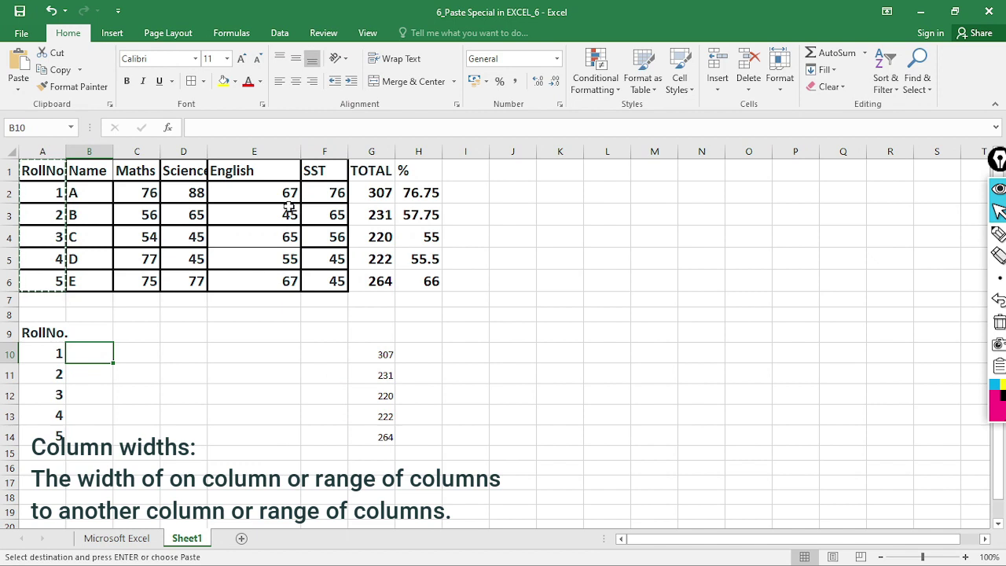
{"action": "left_click", "coordinate": [265, 173]}
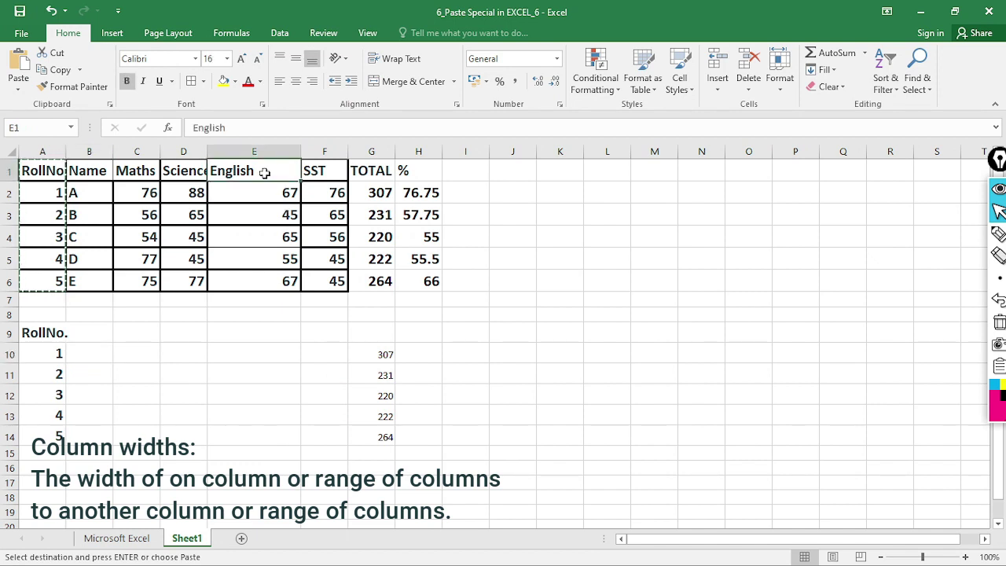
{"action": "key", "text": "ctrl+c"}
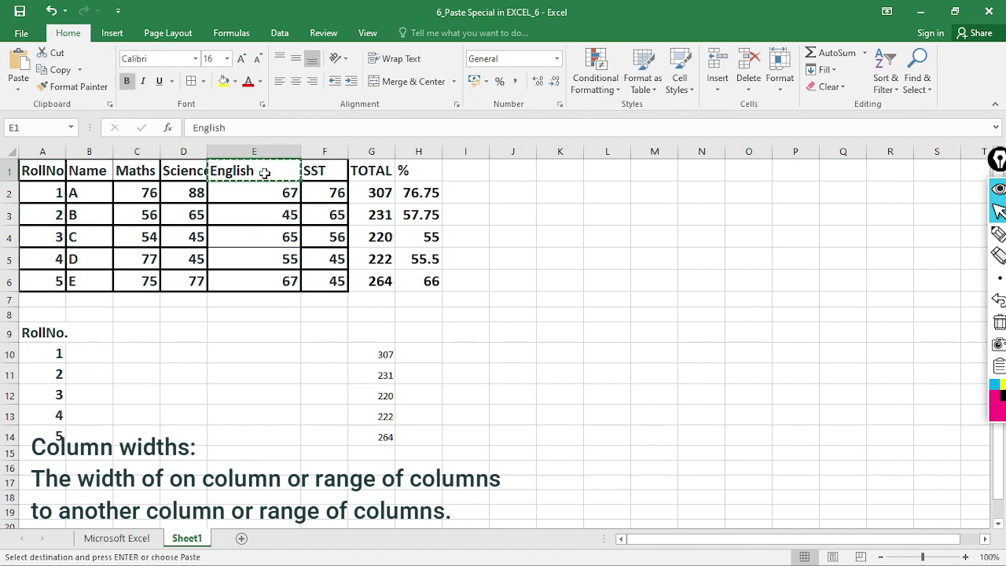
{"action": "left_click", "coordinate": [418, 170]}
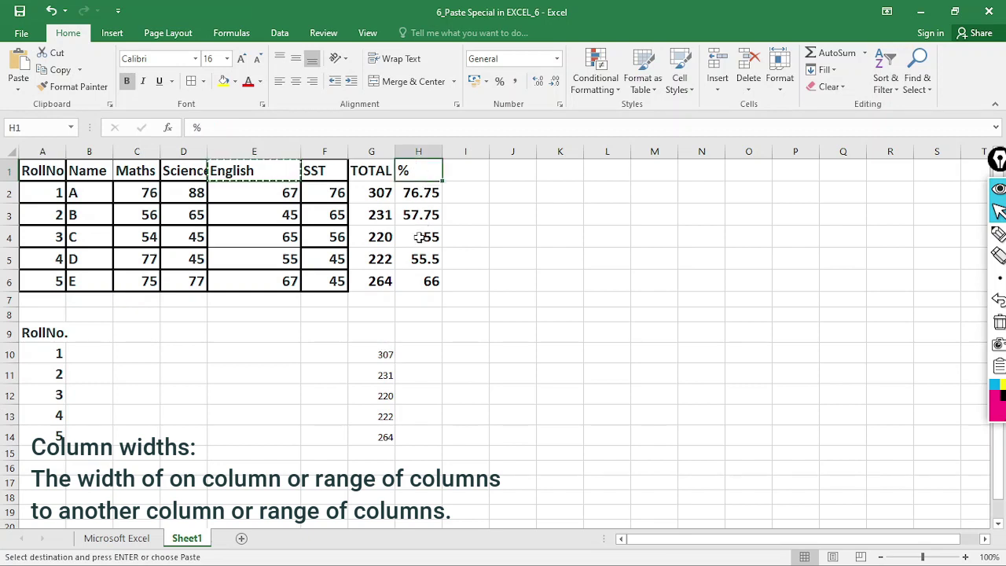
{"action": "left_click", "coordinate": [18, 89]}
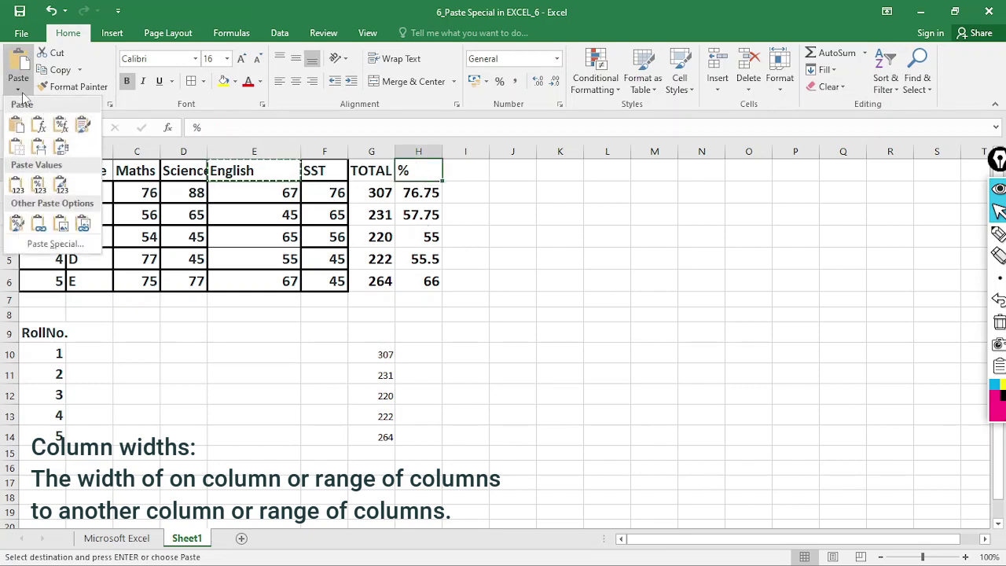
{"action": "left_click", "coordinate": [53, 244]}
{"action": "left_click", "coordinate": [256, 258]}
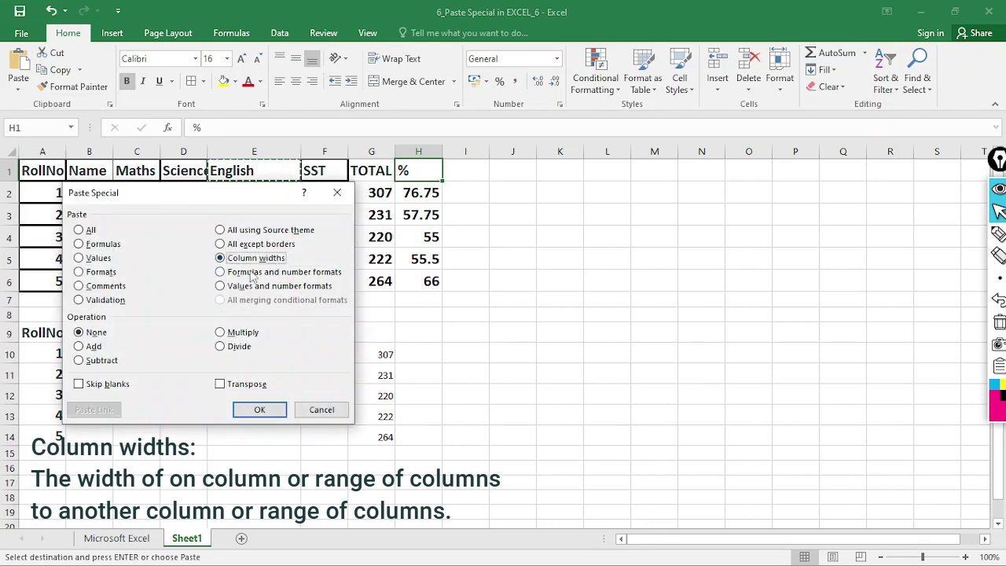
{"action": "left_click", "coordinate": [261, 409]}
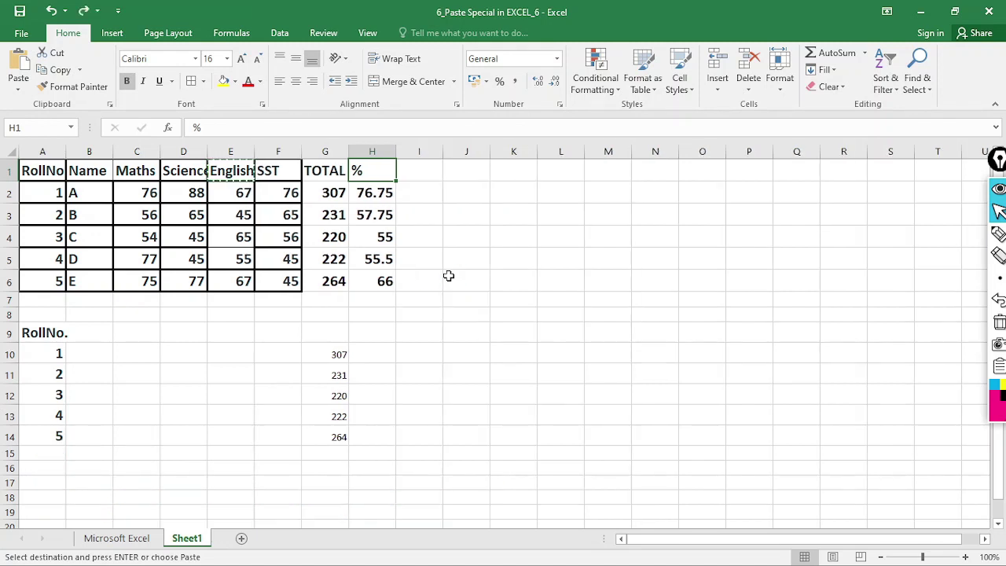
- Paste the % formulas from H2:H6 into H10 as formulas and number formats, then check them
{"action": "left_click", "coordinate": [367, 196]}
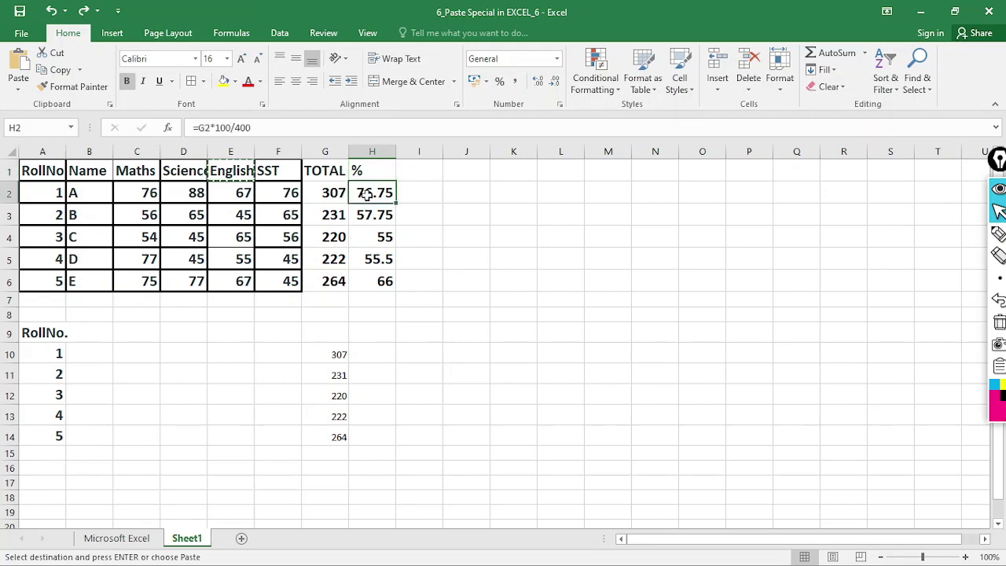
{"action": "left_click_drag", "start_coordinate": [367, 196], "coordinate": [369, 275]}
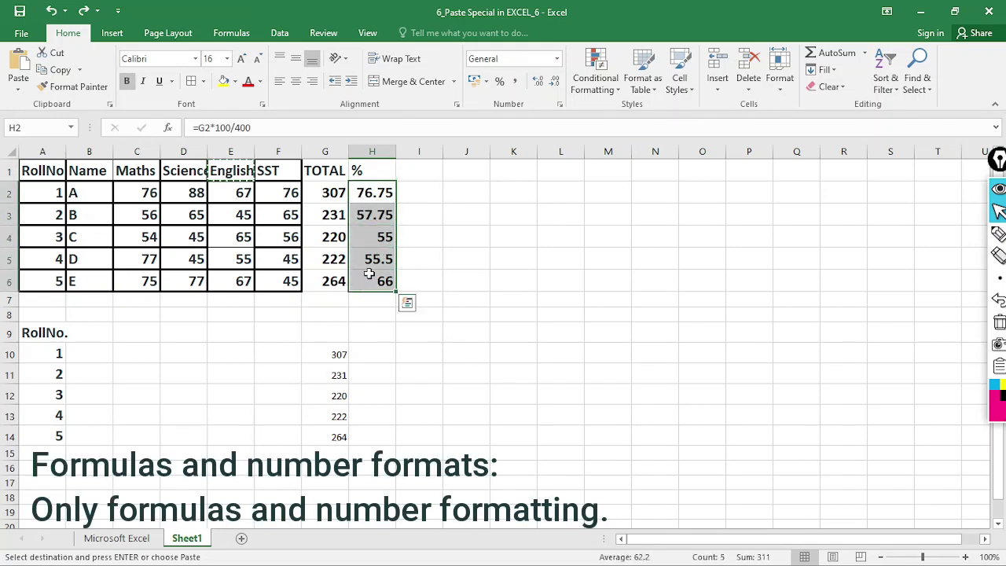
{"action": "key", "text": "ctrl+c"}
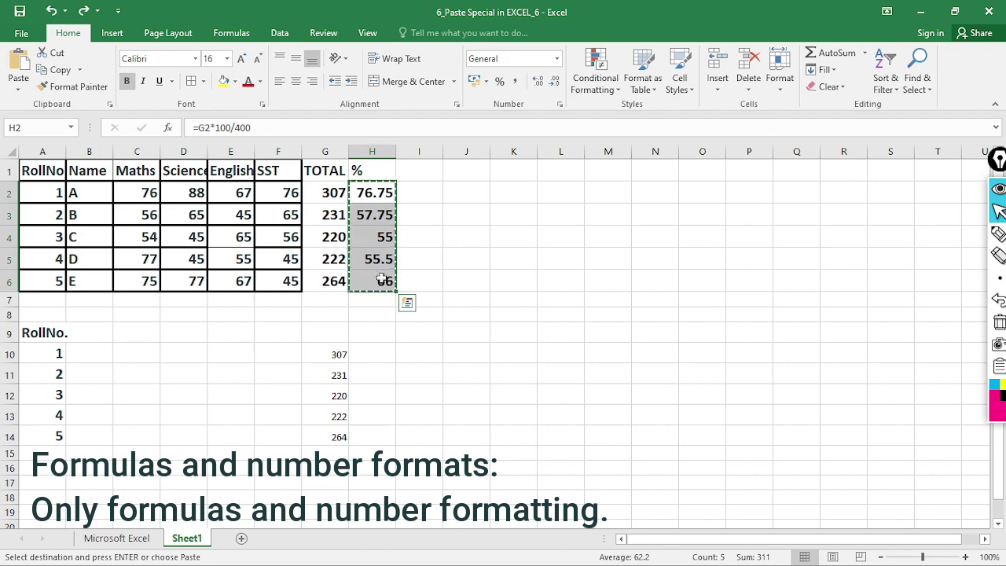
{"action": "left_click", "coordinate": [377, 354]}
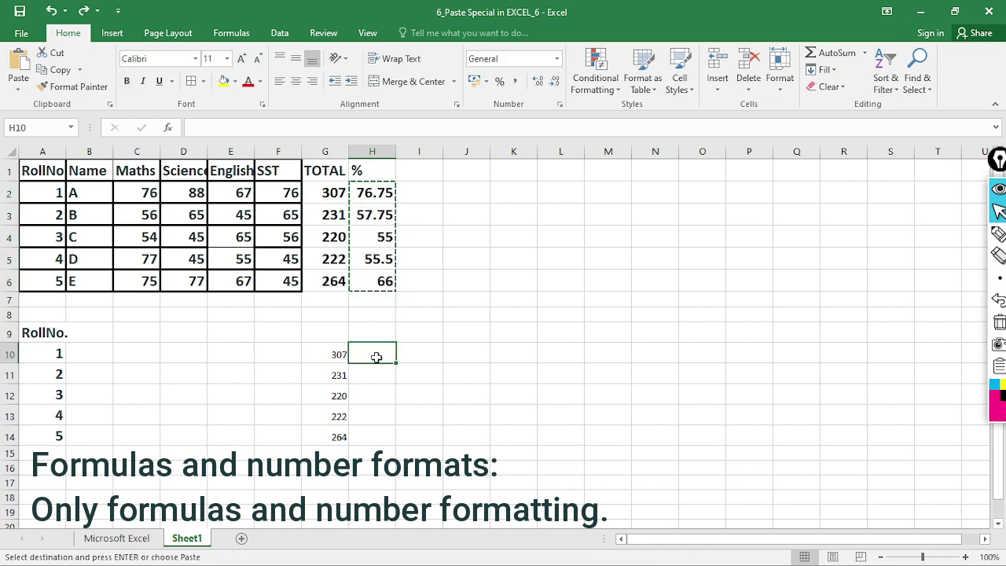
{"action": "left_click", "coordinate": [18, 83]}
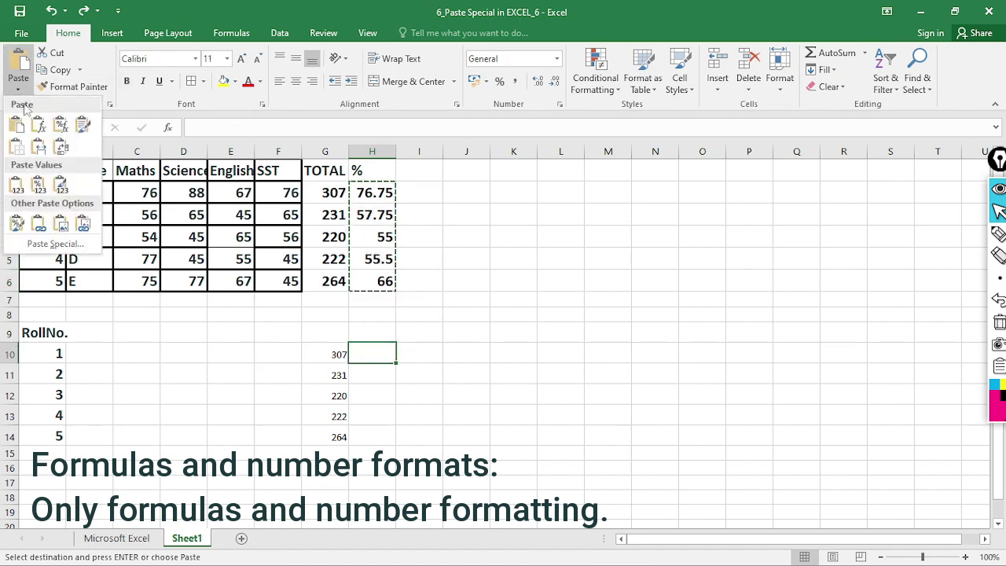
{"action": "left_click", "coordinate": [56, 245]}
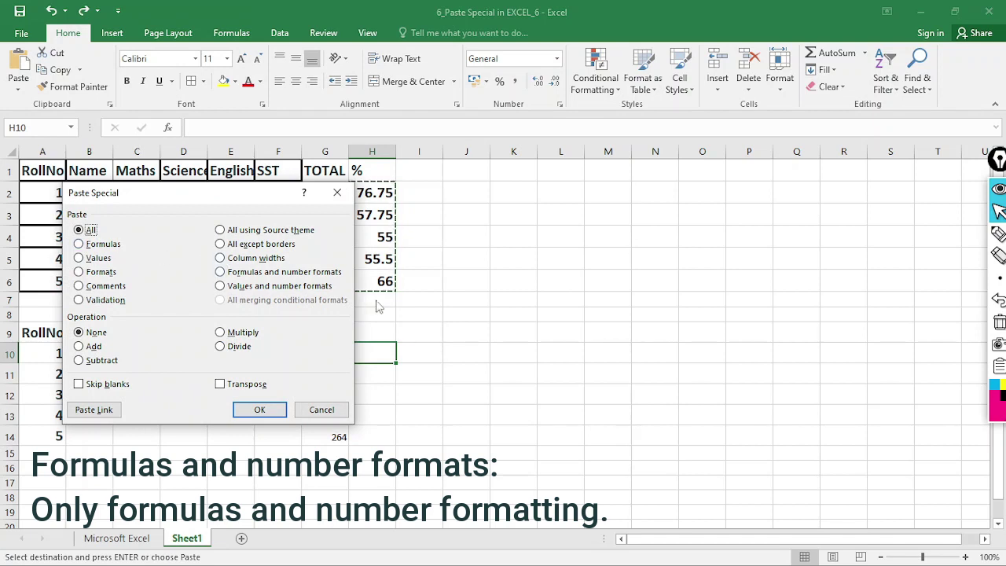
{"action": "left_click", "coordinate": [265, 276]}
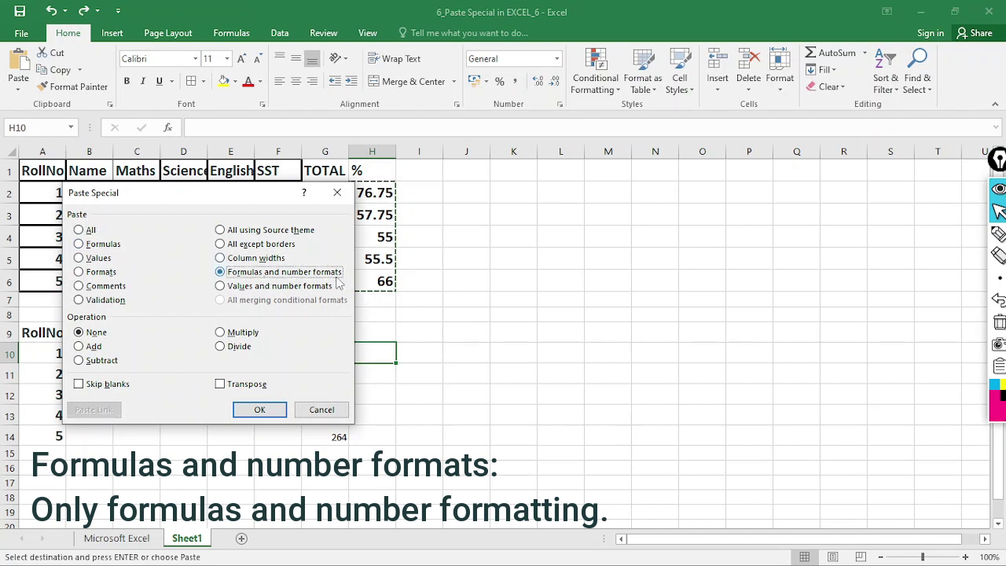
{"action": "left_click", "coordinate": [259, 409]}
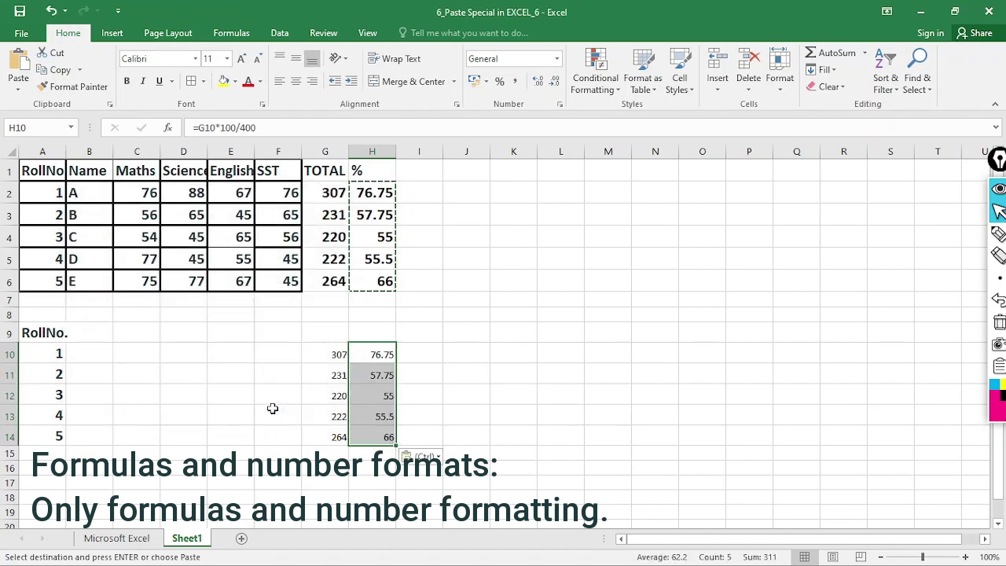
{"action": "left_click", "coordinate": [381, 357]}
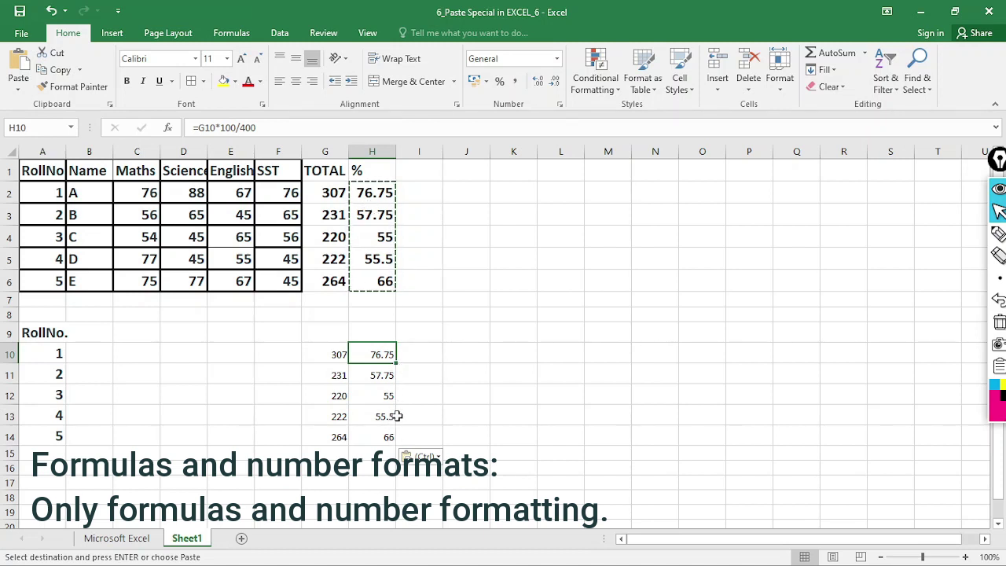
{"action": "left_click", "coordinate": [380, 410]}
{"action": "left_click", "coordinate": [383, 436]}
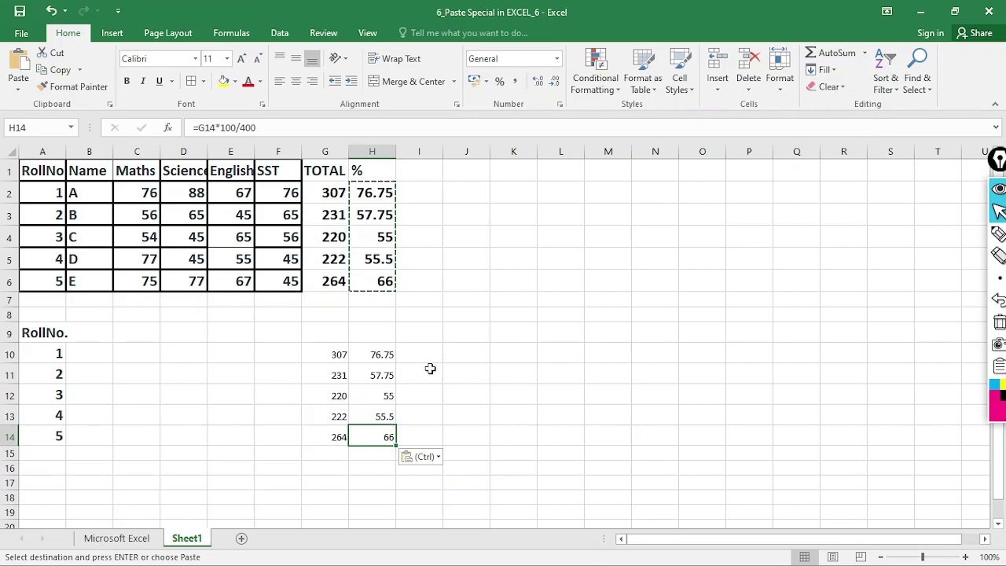
- Paste the percentages into F10:F14 as values and number formats, comparing them with the H10 formulas
{"action": "left_click", "coordinate": [285, 353]}
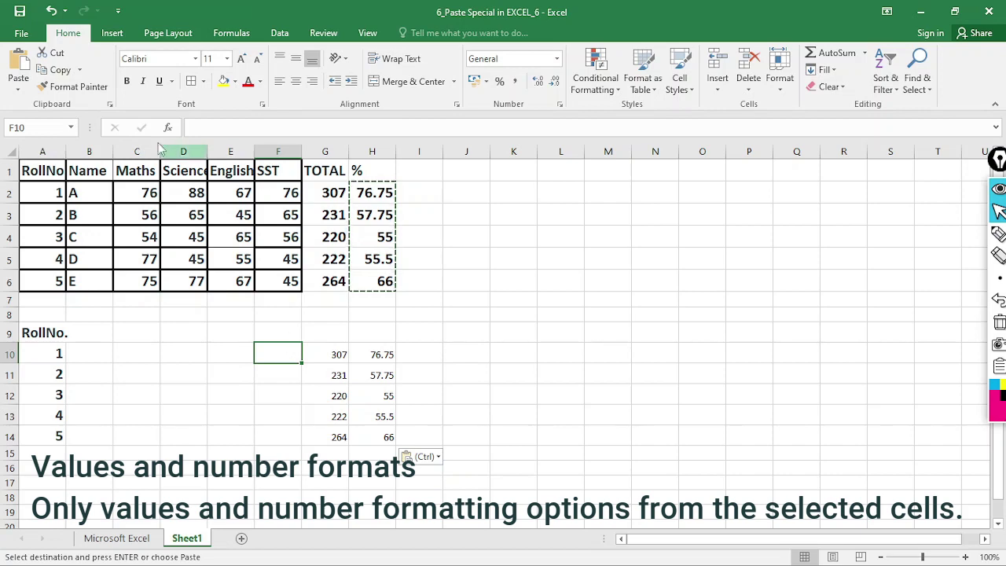
{"action": "left_click", "coordinate": [17, 93]}
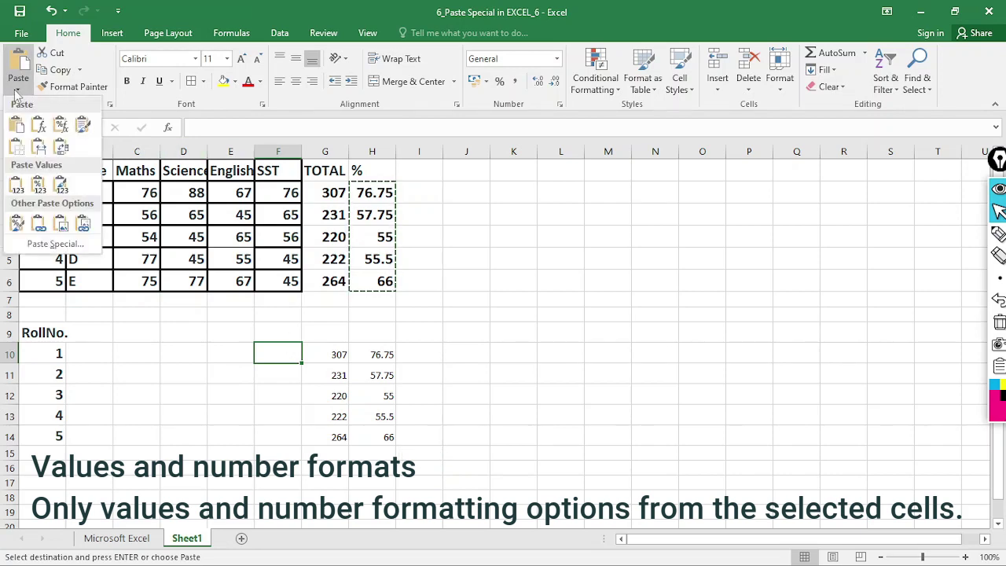
{"action": "left_click", "coordinate": [63, 246]}
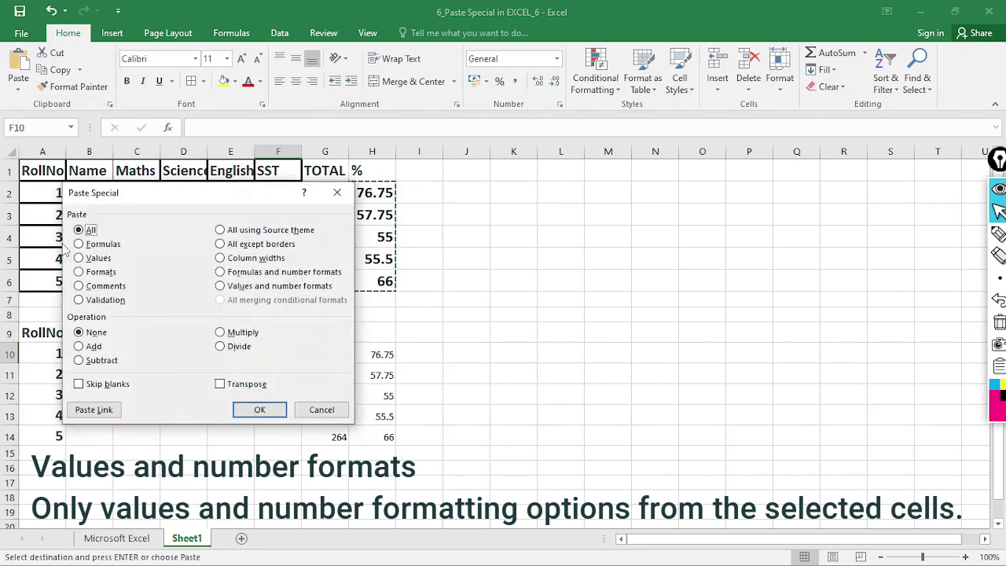
{"action": "left_click", "coordinate": [299, 288]}
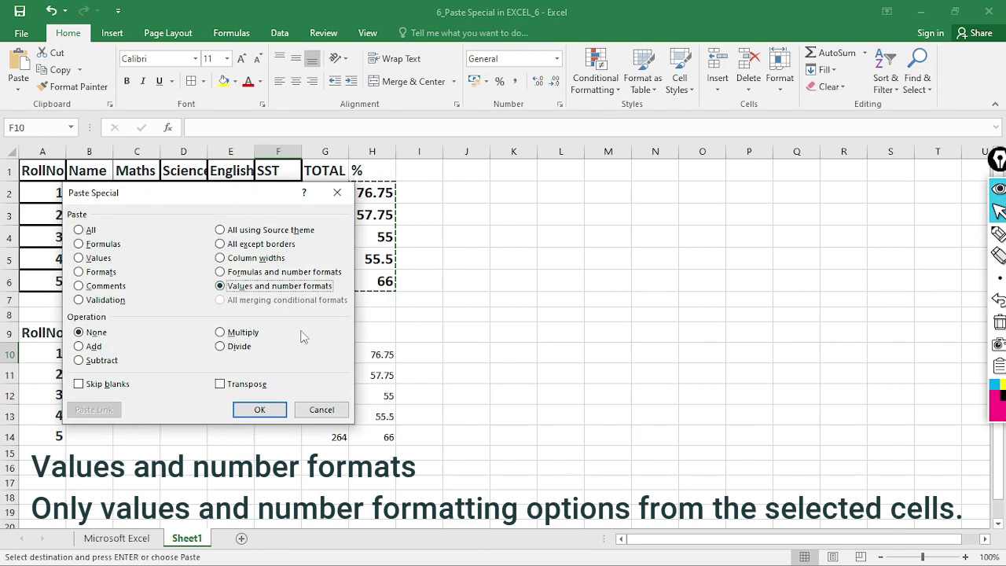
{"action": "left_click", "coordinate": [260, 410]}
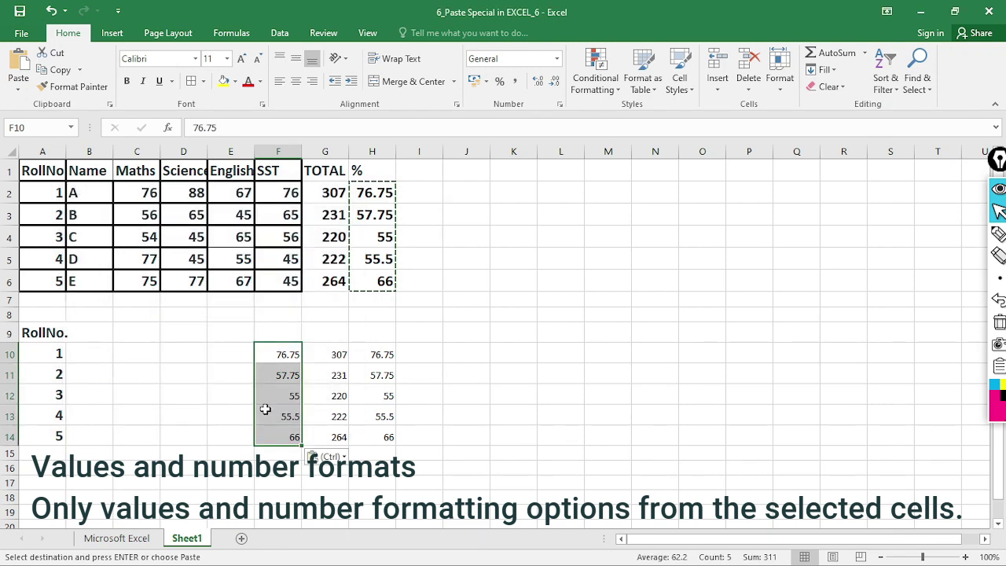
{"action": "left_click", "coordinate": [276, 361]}
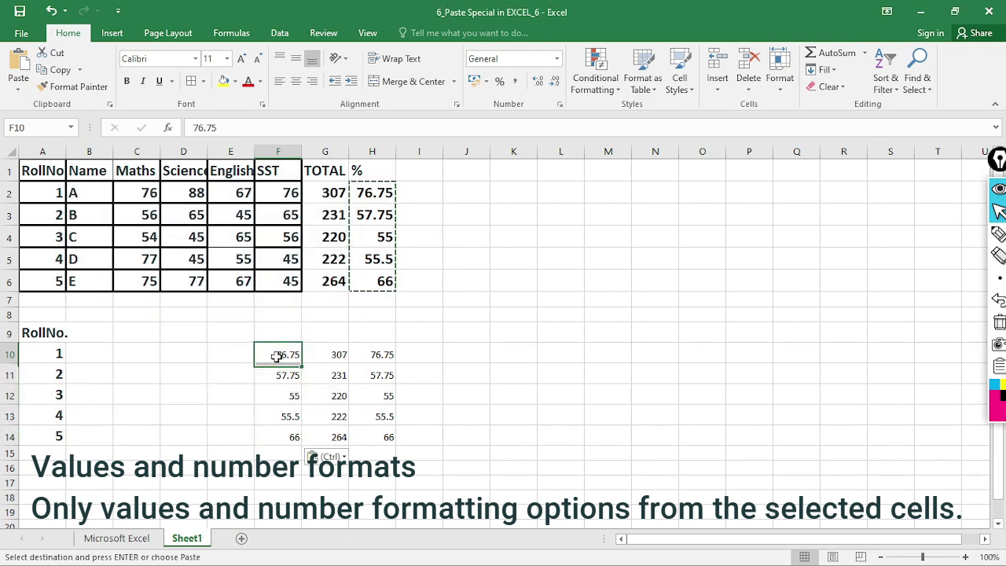
{"action": "left_click", "coordinate": [379, 355]}
{"action": "left_click", "coordinate": [280, 354]}
{"action": "left_click", "coordinate": [278, 375]}
{"action": "left_click", "coordinate": [279, 396]}
{"action": "left_click", "coordinate": [280, 437]}
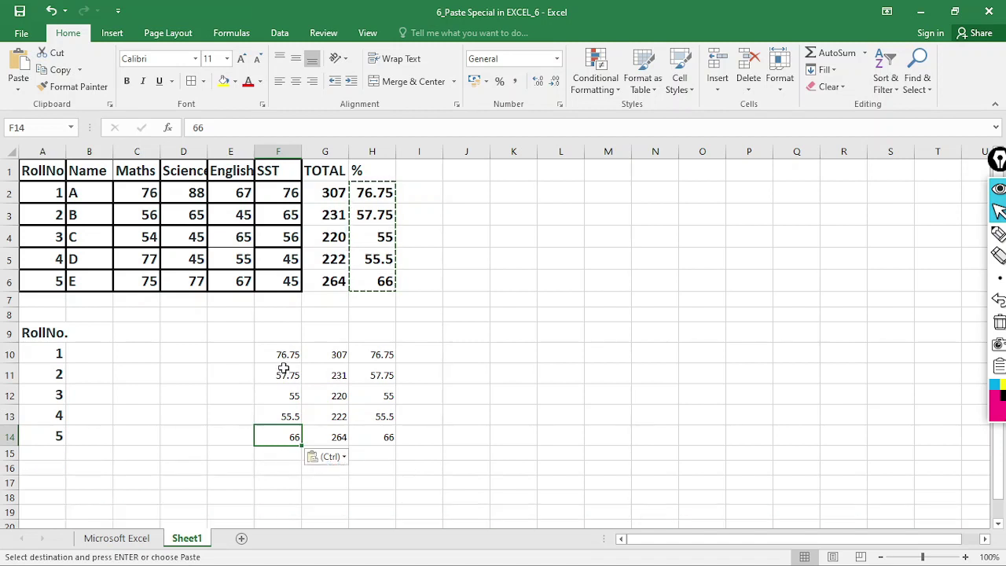
{"action": "left_click", "coordinate": [50, 357]}
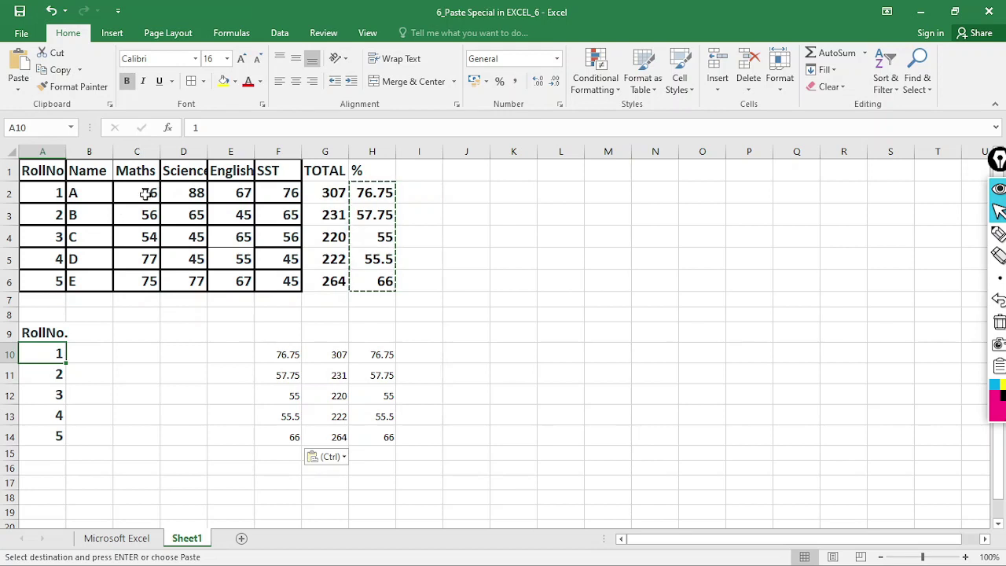
- Copy Maths marks C2:C6 and paste with Add onto A10:A14, giving 77, 58, 57, 81, 80
{"action": "left_click_drag", "start_coordinate": [146, 193], "coordinate": [148, 284]}
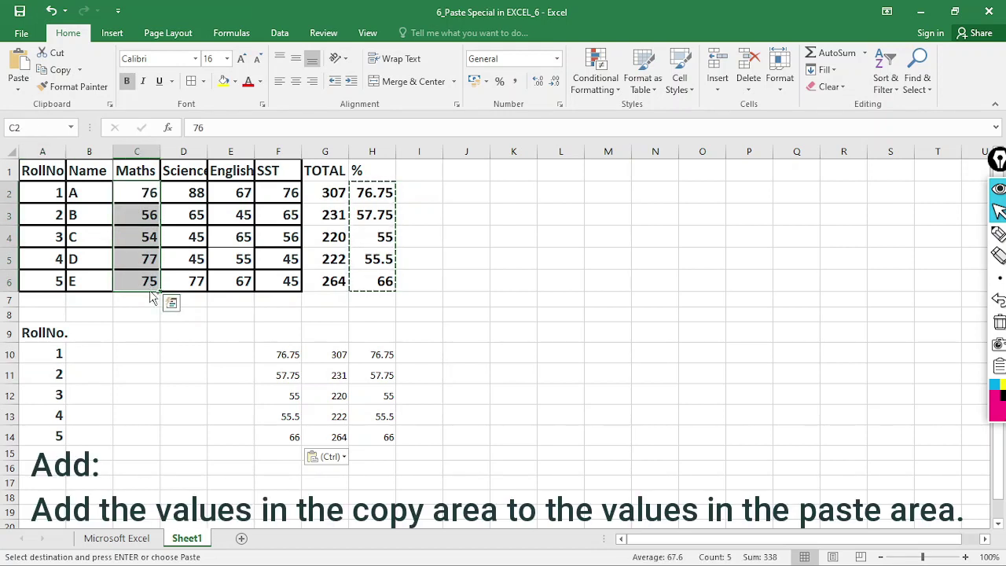
{"action": "key", "text": "ctrl+c"}
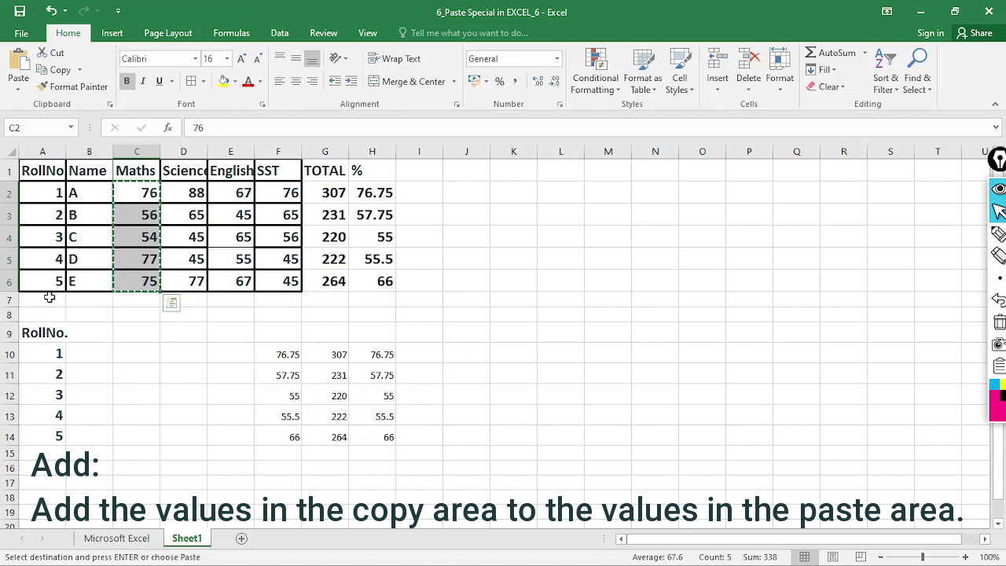
{"action": "left_click", "coordinate": [51, 352]}
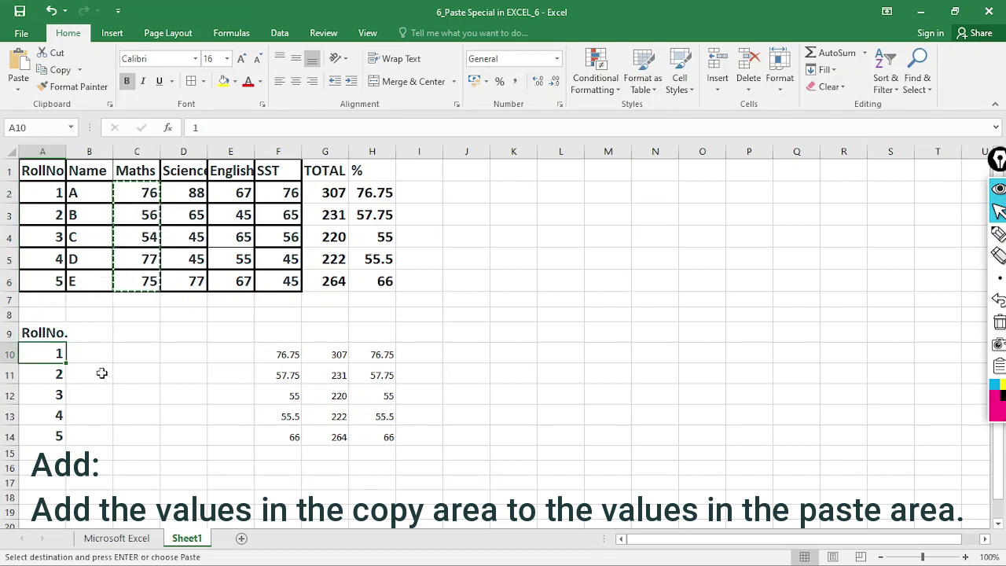
{"action": "left_click", "coordinate": [13, 88]}
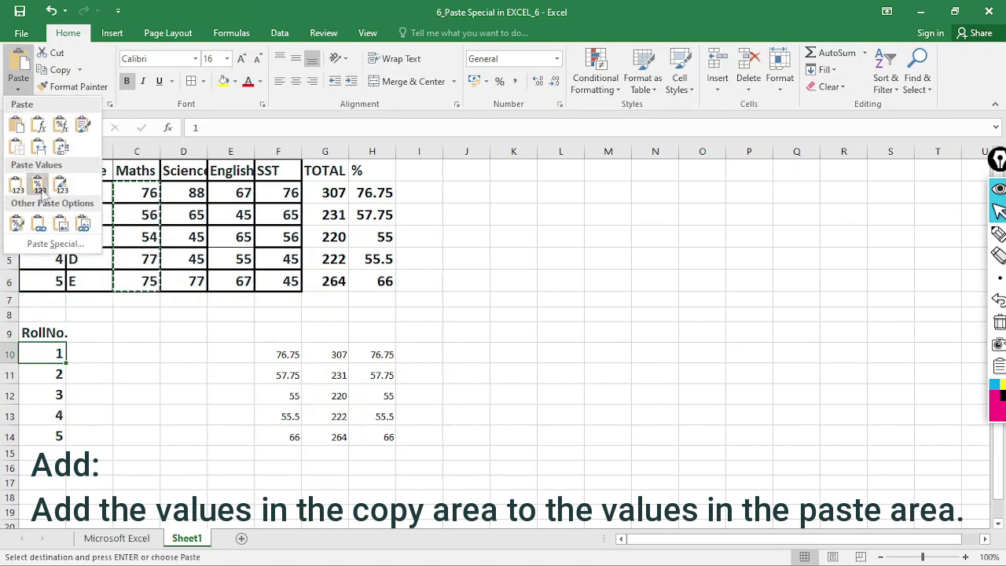
{"action": "left_click", "coordinate": [72, 251]}
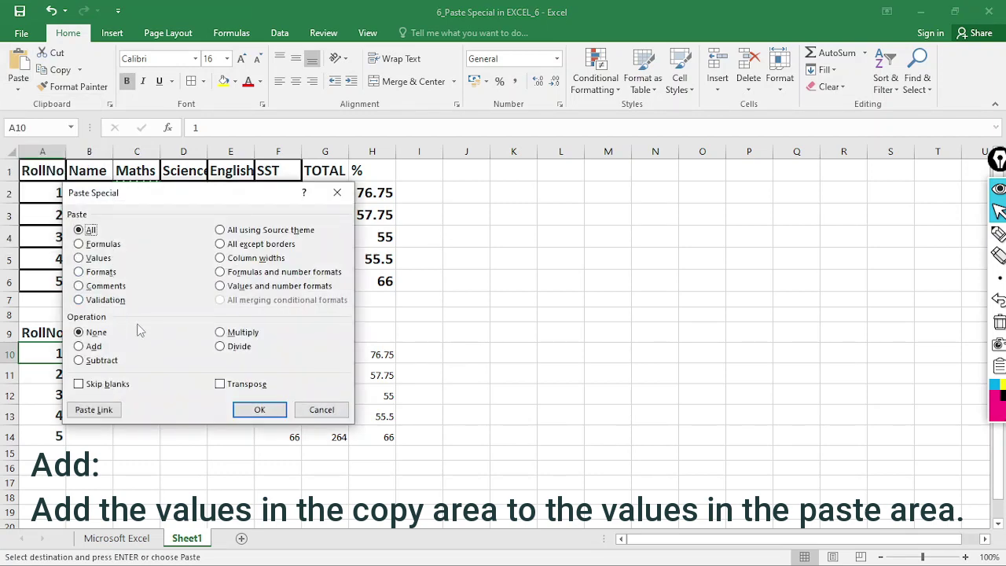
{"action": "left_click", "coordinate": [92, 346]}
{"action": "left_click", "coordinate": [248, 420]}
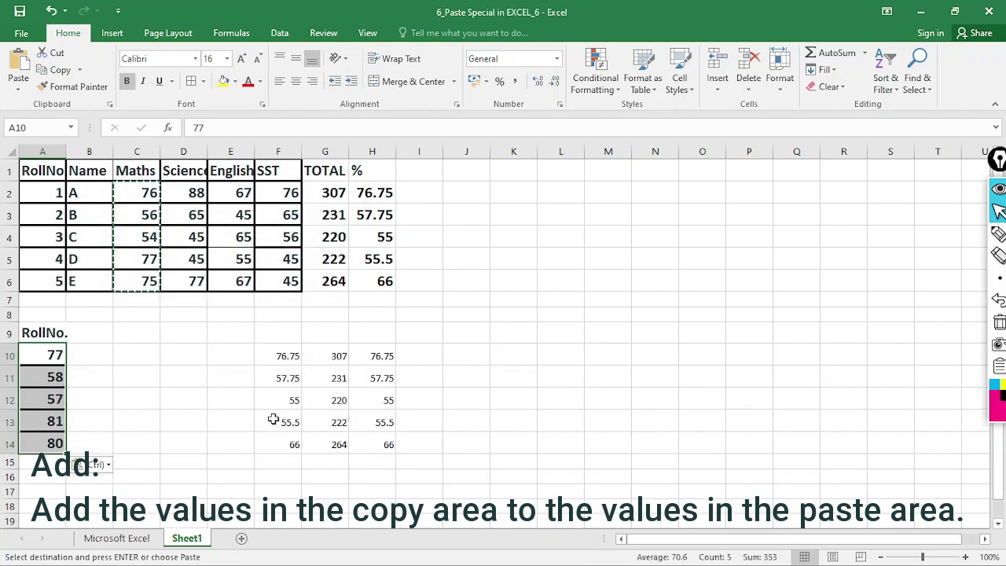
{"action": "left_click", "coordinate": [55, 354]}
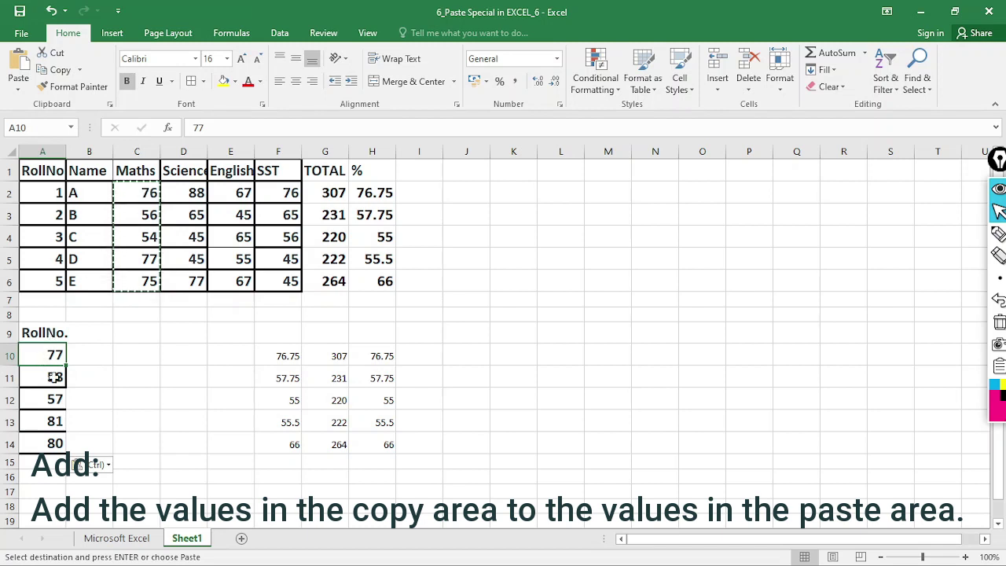
{"action": "left_click", "coordinate": [55, 378]}
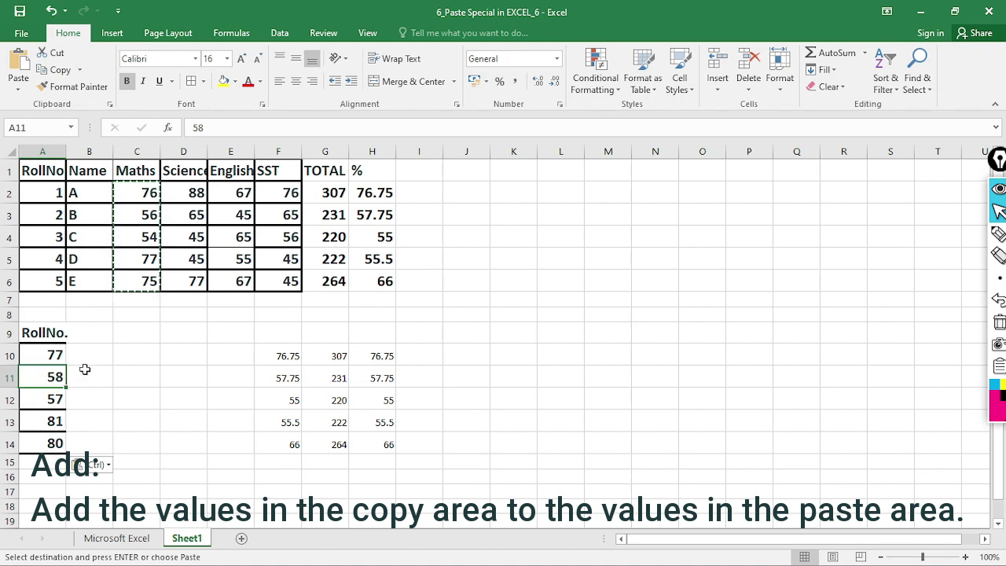
- Undo the addition, trial a Subtract paste of the Maths marks, then undo it too
{"action": "key", "text": "ctrl+z"}
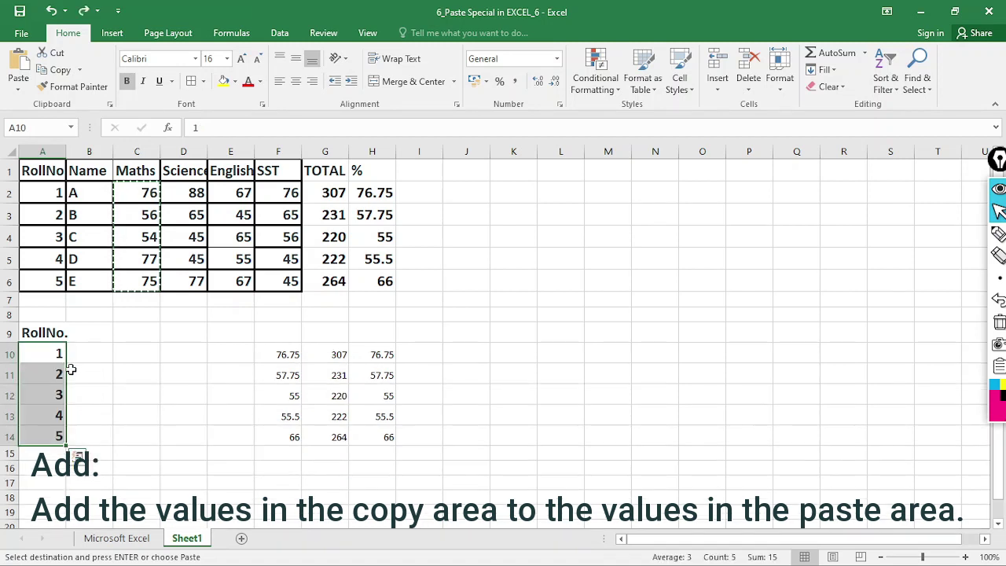
{"action": "left_click", "coordinate": [19, 89]}
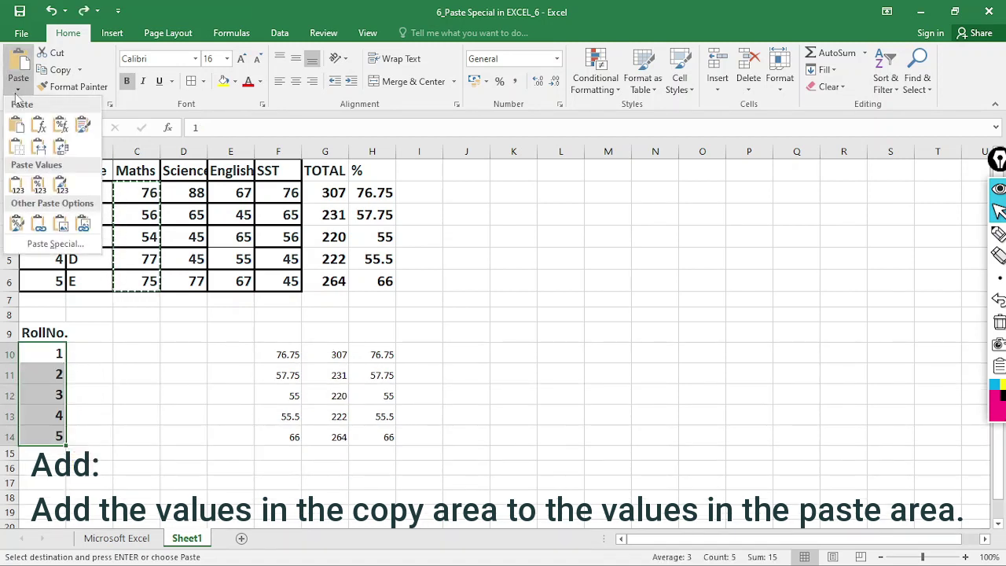
{"action": "left_click", "coordinate": [55, 245]}
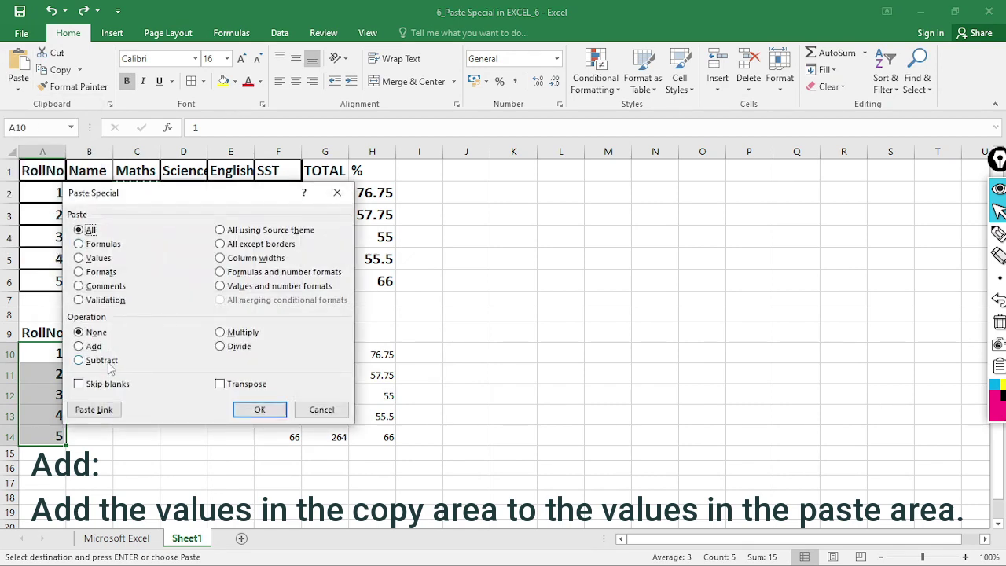
{"action": "left_click", "coordinate": [103, 360]}
{"action": "left_click", "coordinate": [252, 411]}
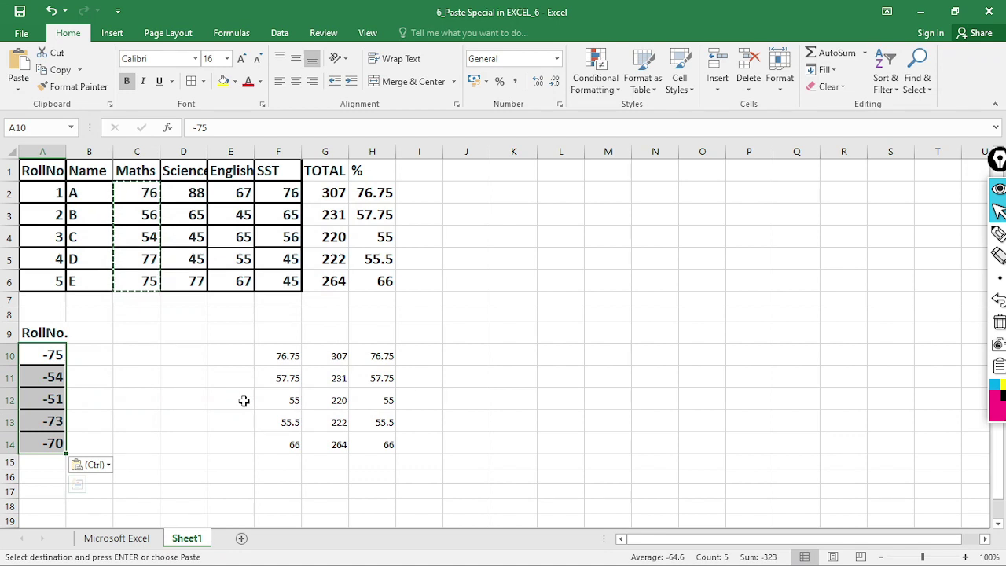
{"action": "key", "text": "ctrl+z"}
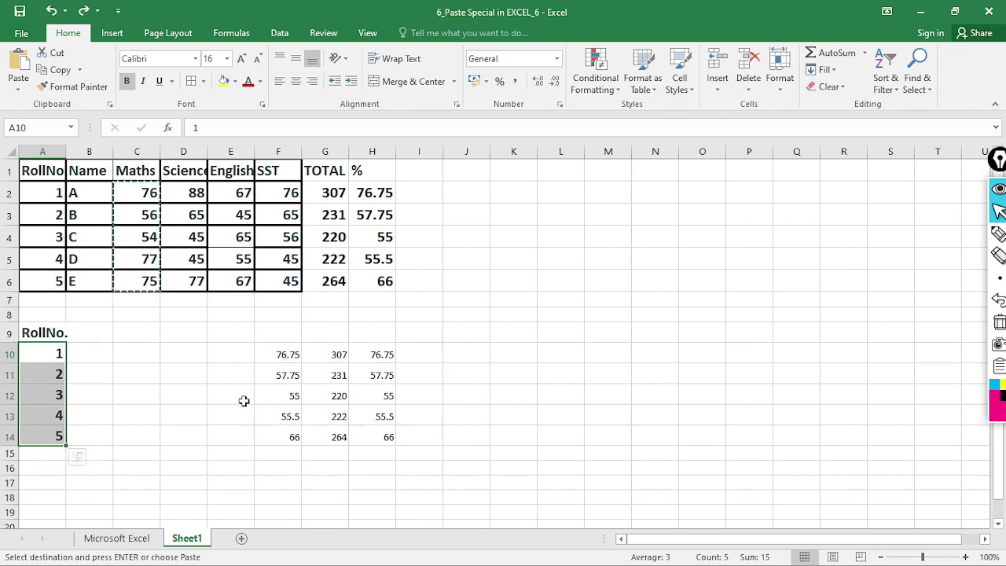
- Paste the Maths marks transposed at C9 so C9:G9 read 76, 56, 54, 77, 75
{"action": "left_click", "coordinate": [211, 348]}
{"action": "left_click", "coordinate": [150, 339]}
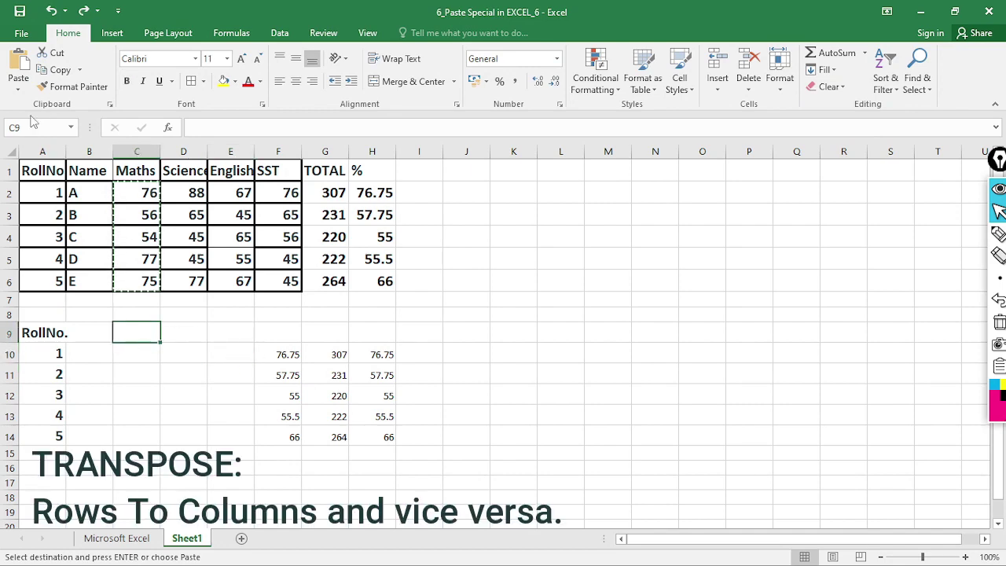
{"action": "left_click", "coordinate": [19, 86]}
{"action": "left_click", "coordinate": [42, 249]}
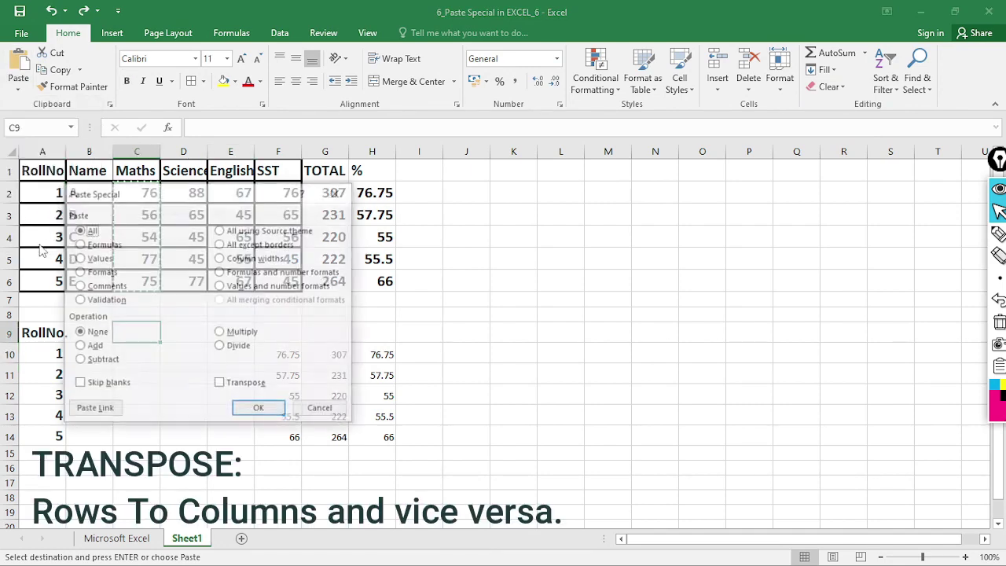
{"action": "left_click", "coordinate": [224, 387]}
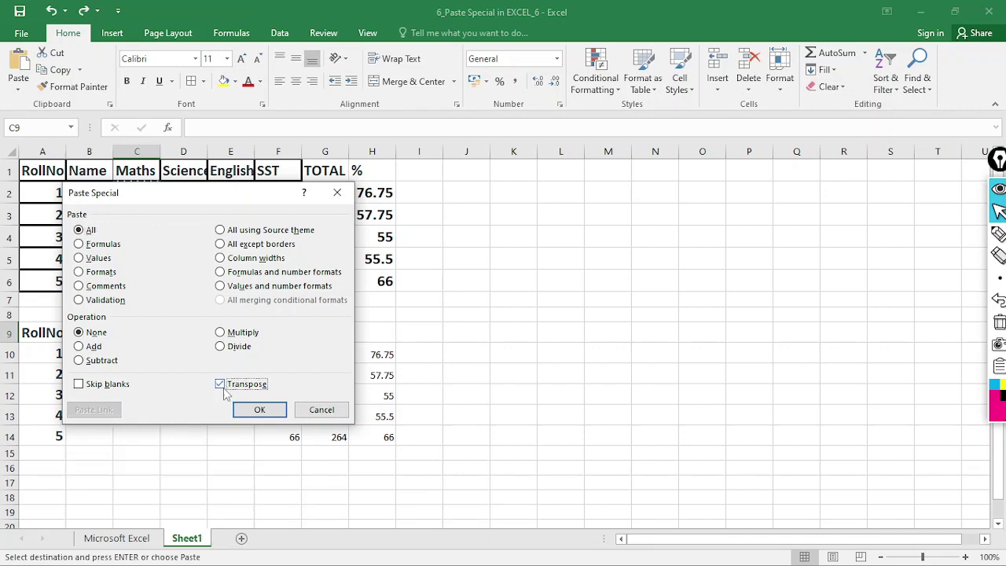
{"action": "left_click", "coordinate": [253, 415]}
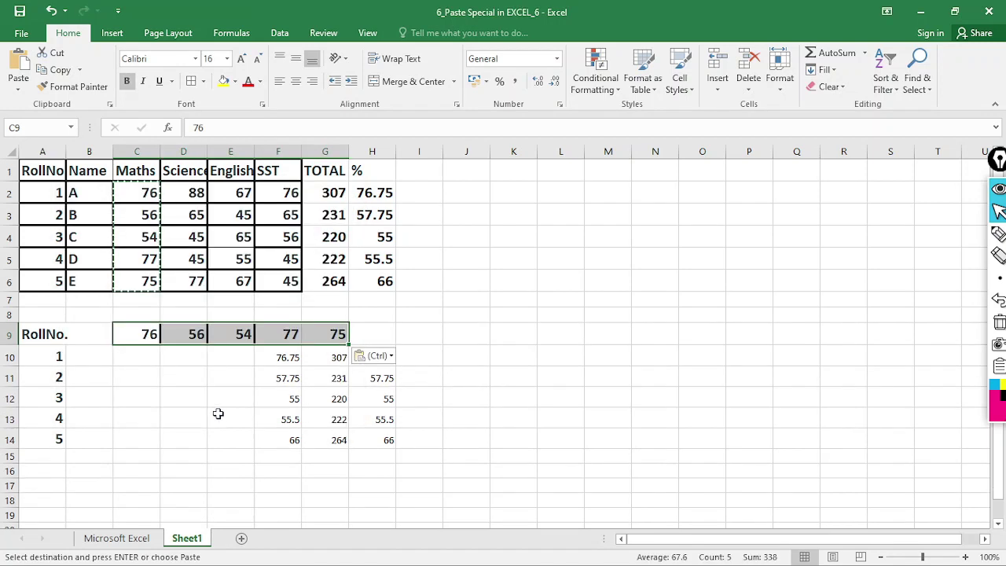